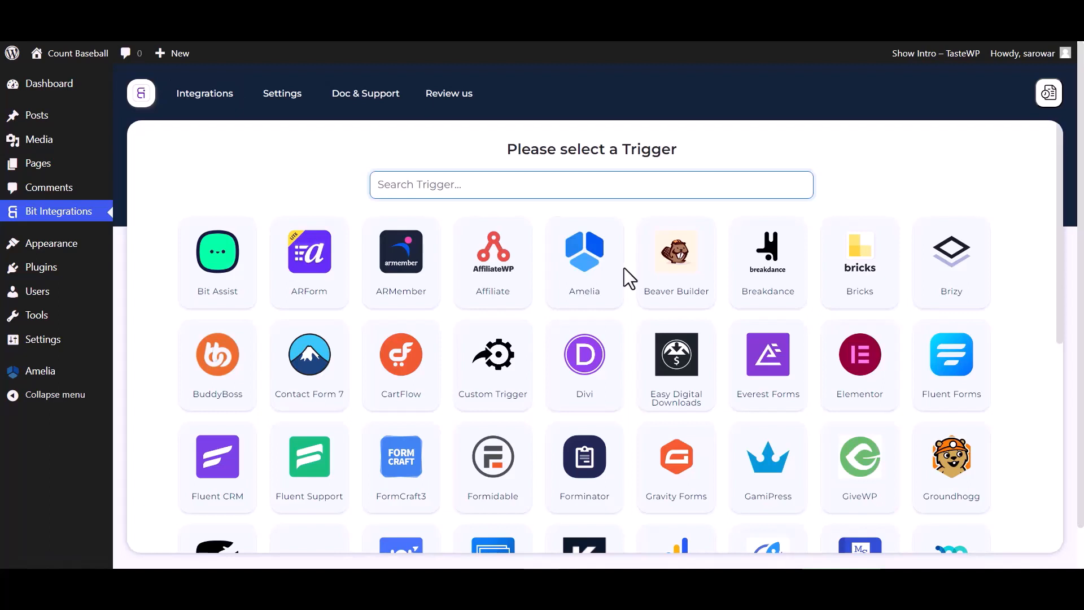
Choose Amelia as the trigger, copy its webhook URL and start fetching the webhook data
click(610, 286)
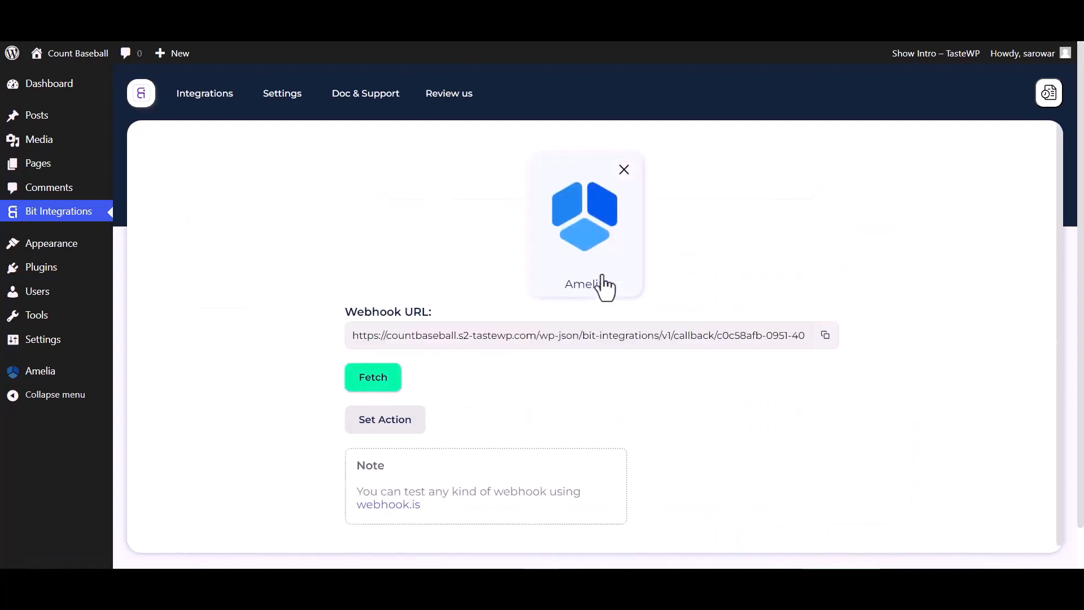
click(825, 335)
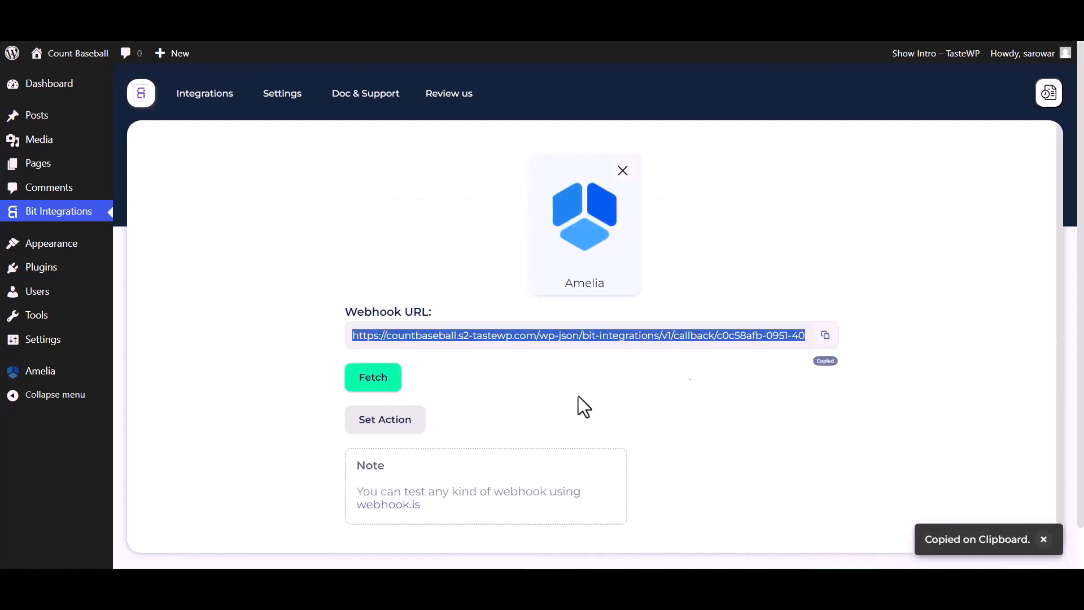
click(378, 387)
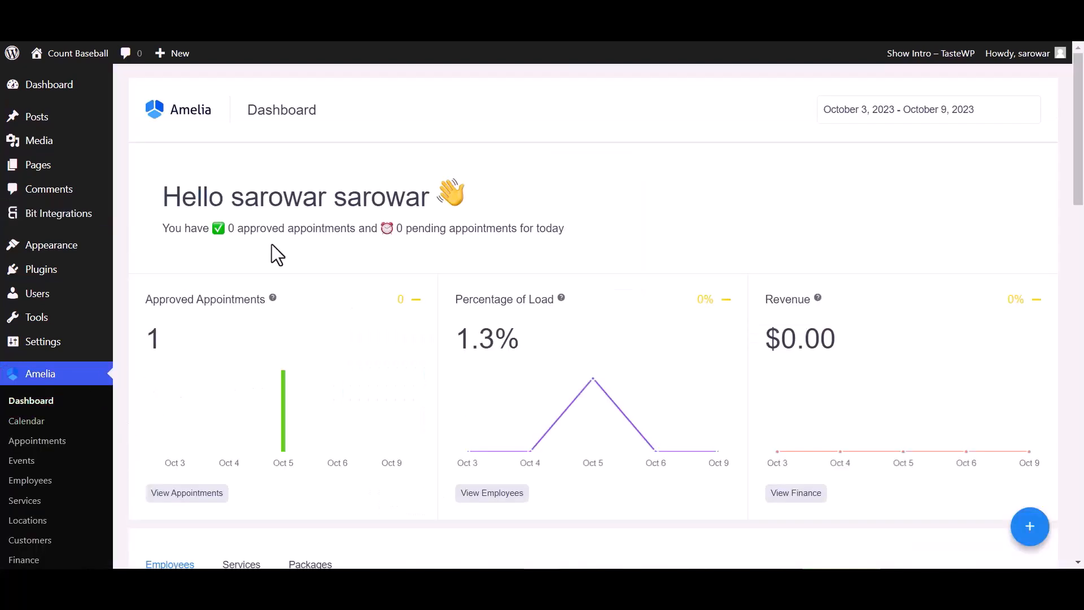
Switch to the Amelia plugin and open the Web Hooks section of its integrations settings
scroll(40, 536, down, 5)
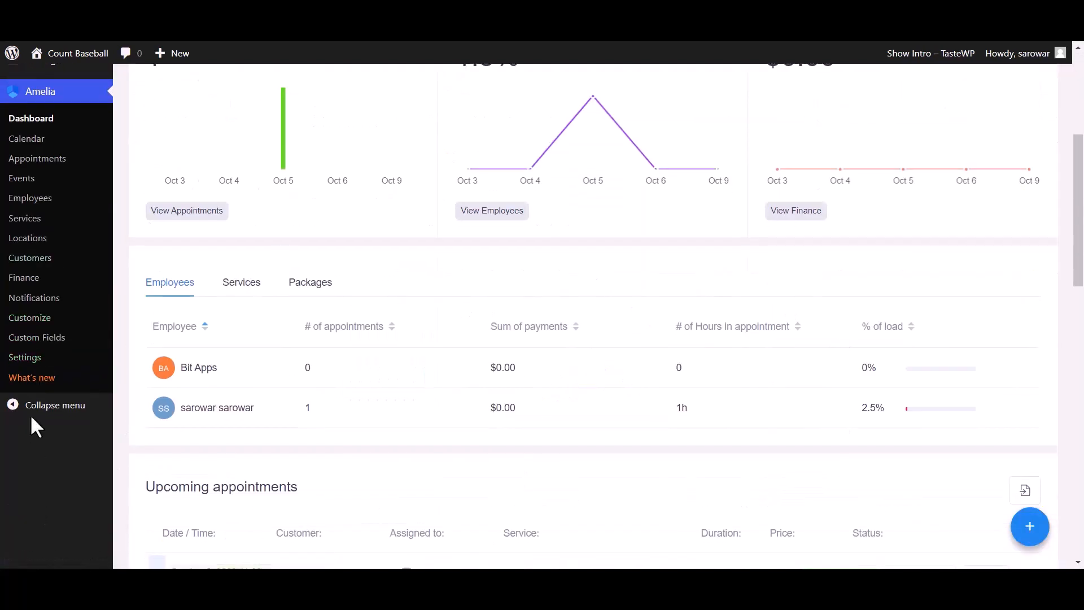
click(33, 358)
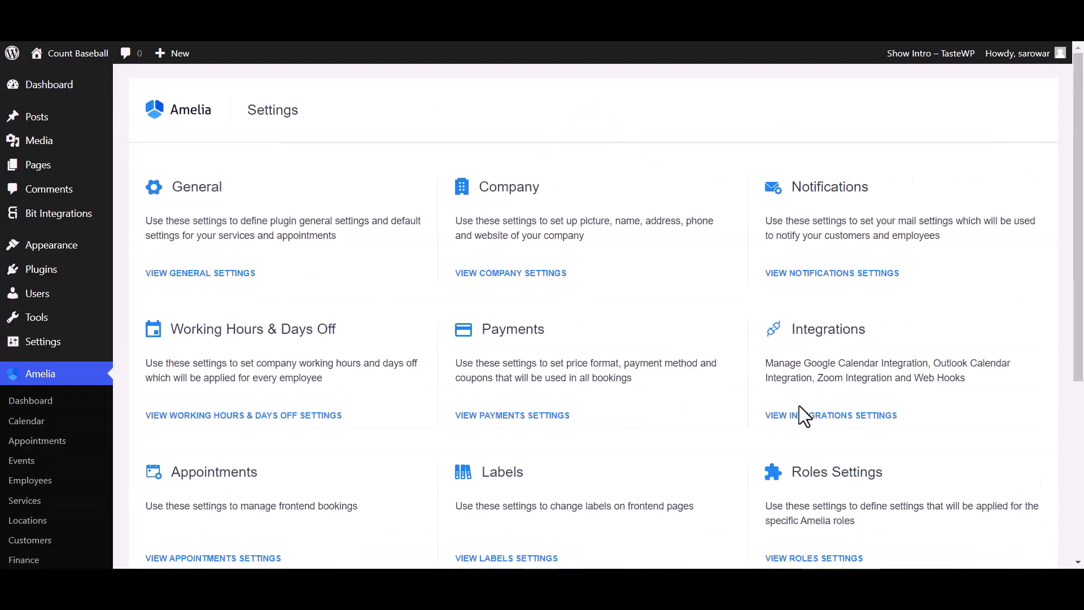
scroll(794, 411, down, 1)
click(812, 346)
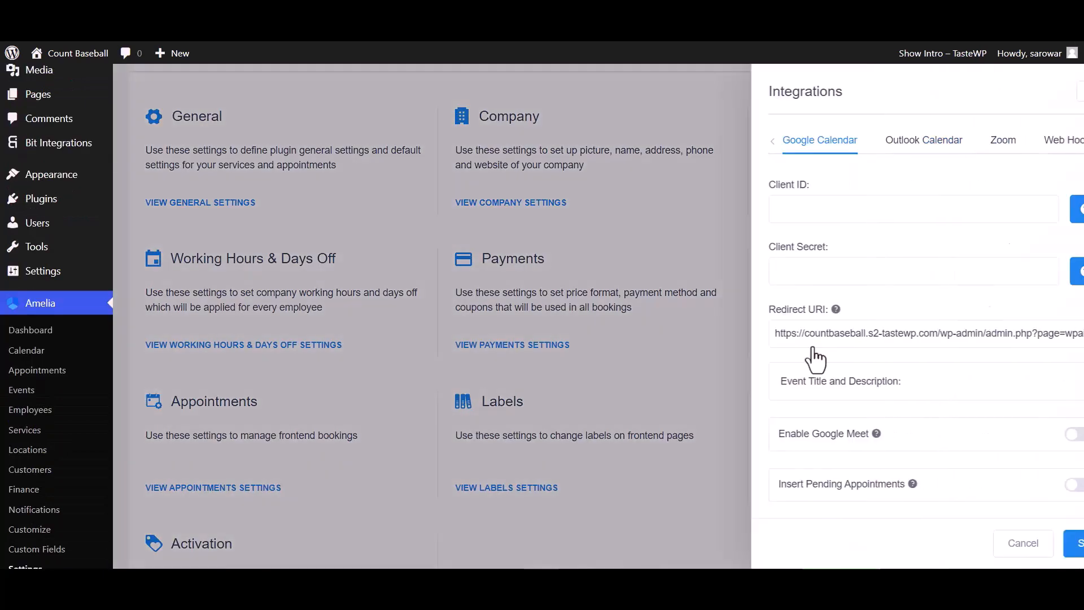
click(1019, 139)
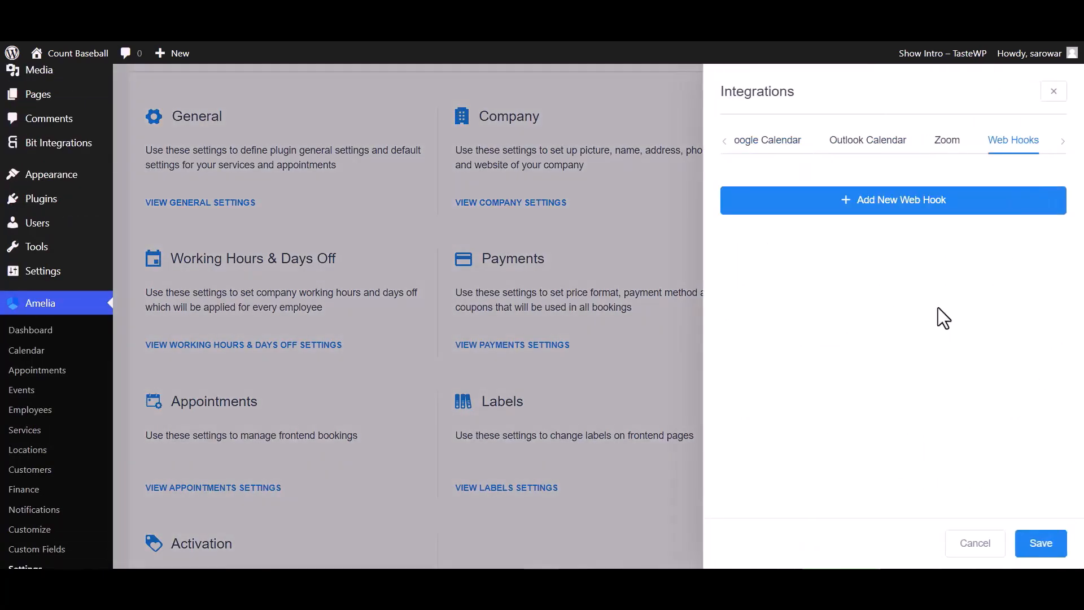
Add a new web hook named Bit Integrations and paste the copied webhook URL into it
click(921, 213)
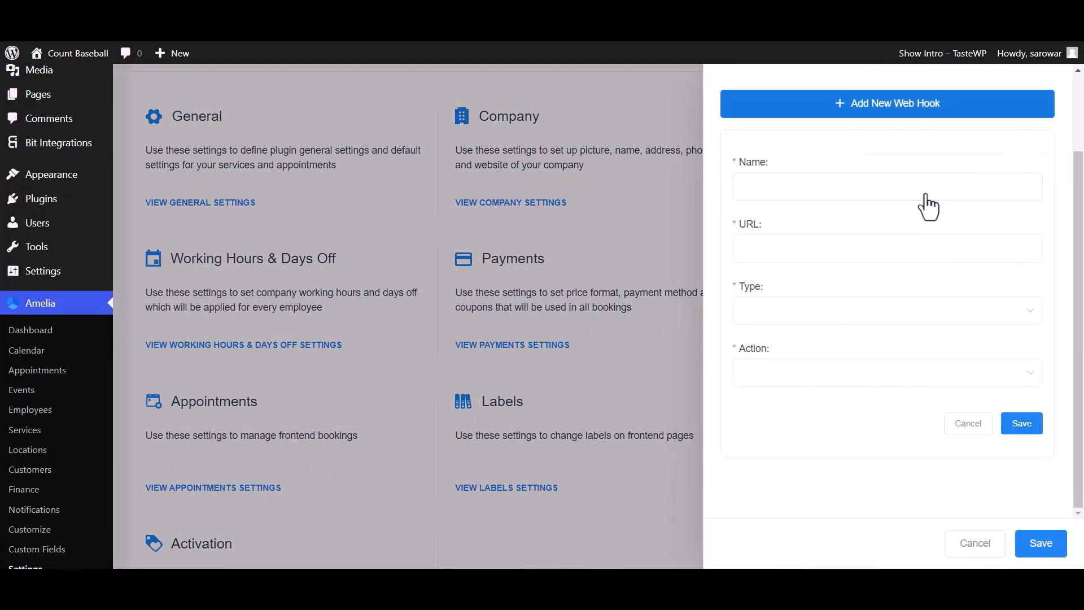
click(784, 193)
text(Bit)
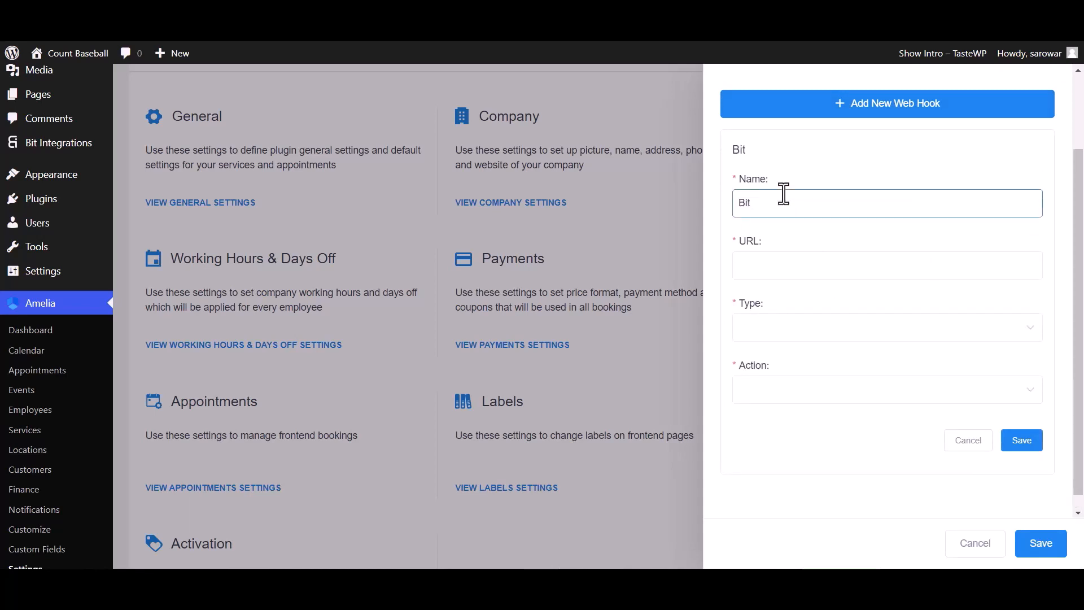
text( Integrations)
click(777, 266)
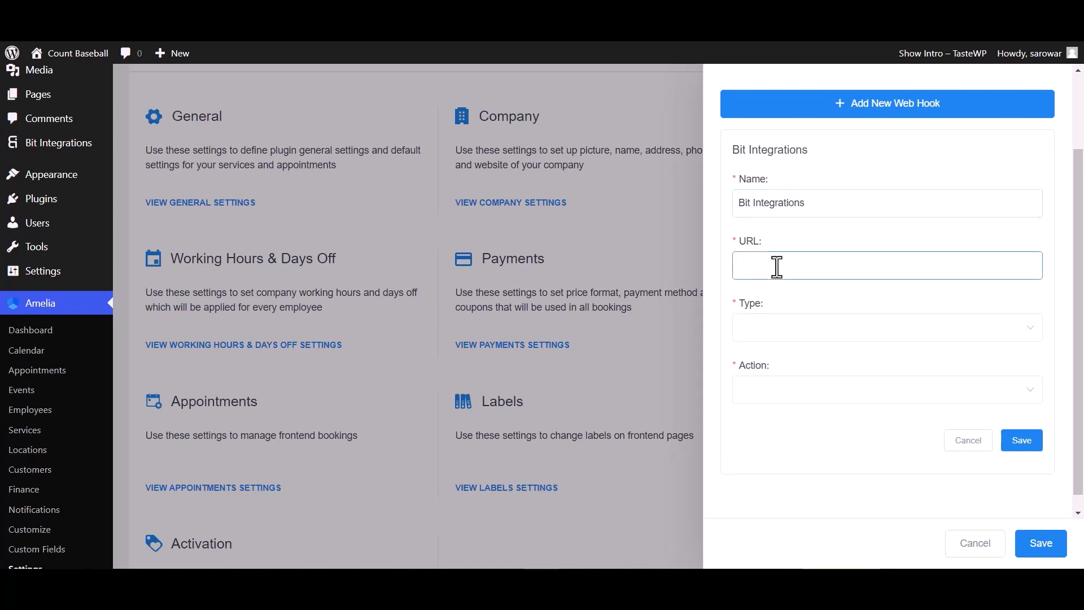
key(ctrl+v)
Set the web hook's type to Appointment and its action to Booking Status Changed, and save the integrations settings
click(779, 334)
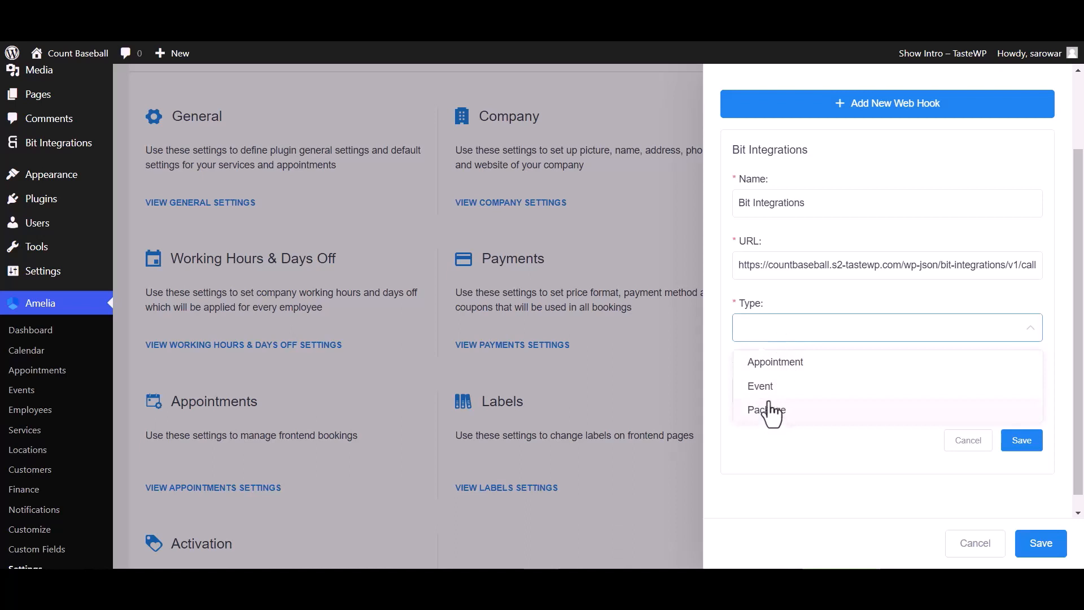
click(777, 366)
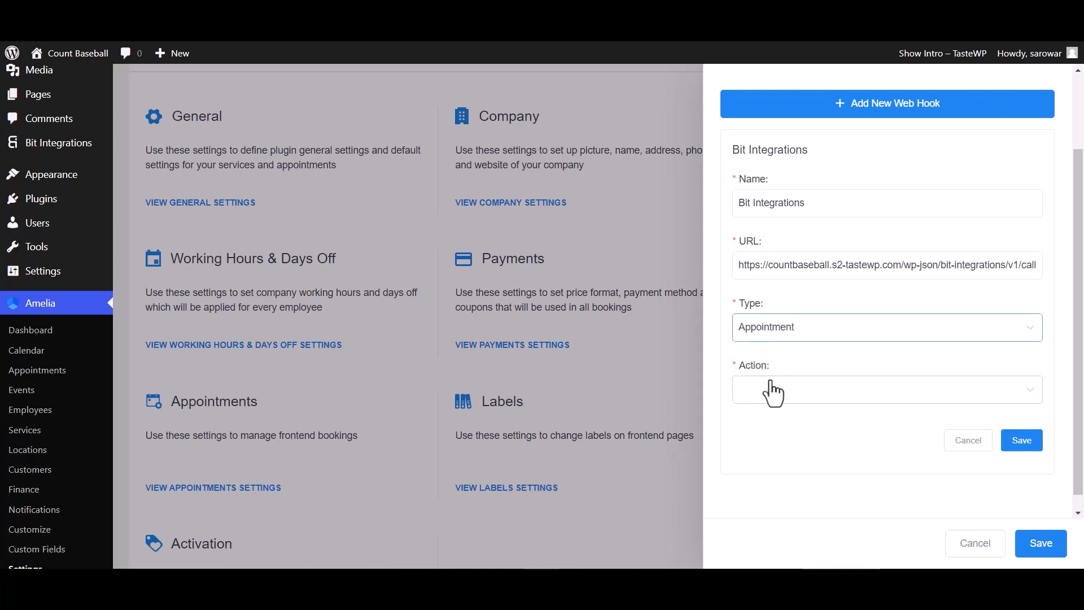
click(772, 392)
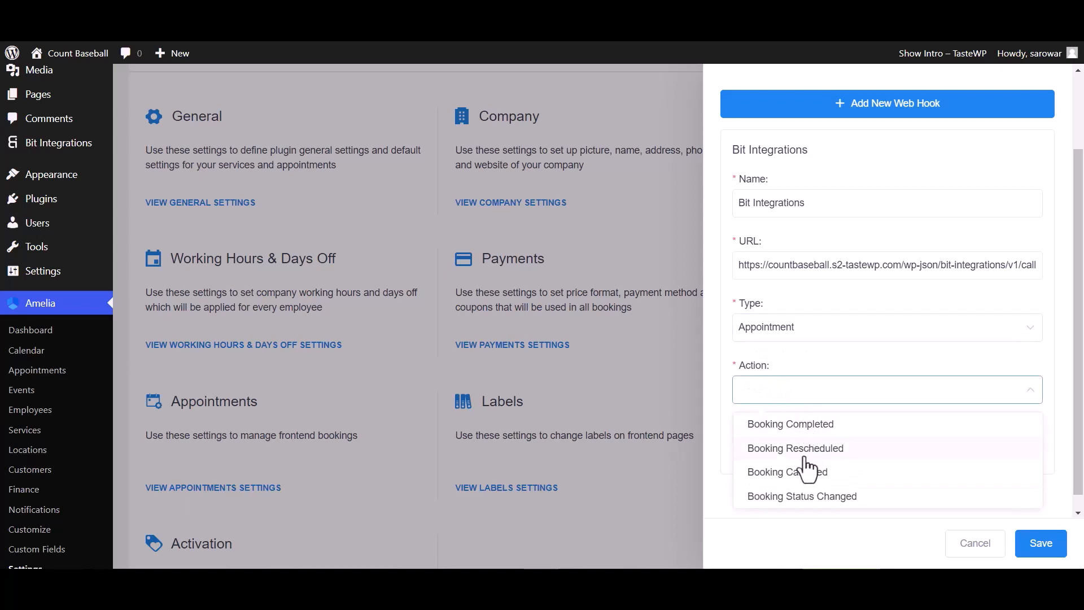
click(791, 497)
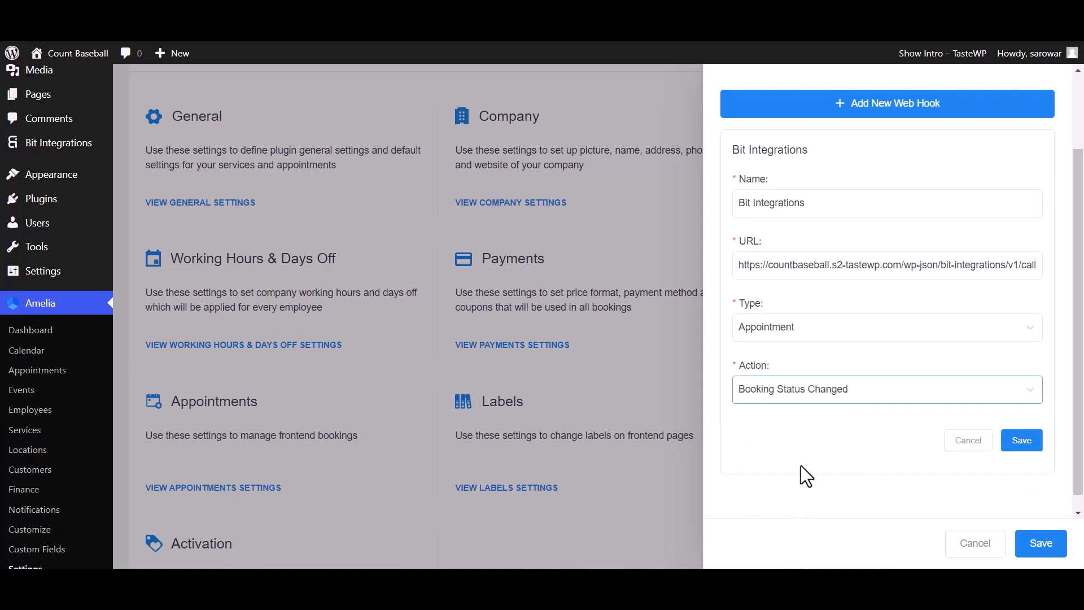
click(1022, 441)
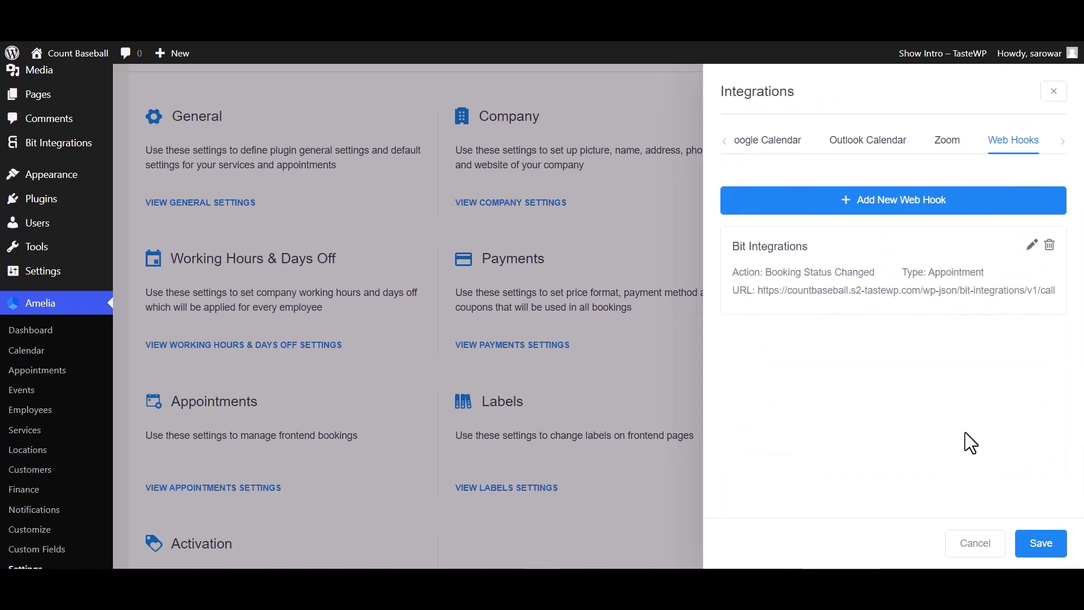
click(1041, 544)
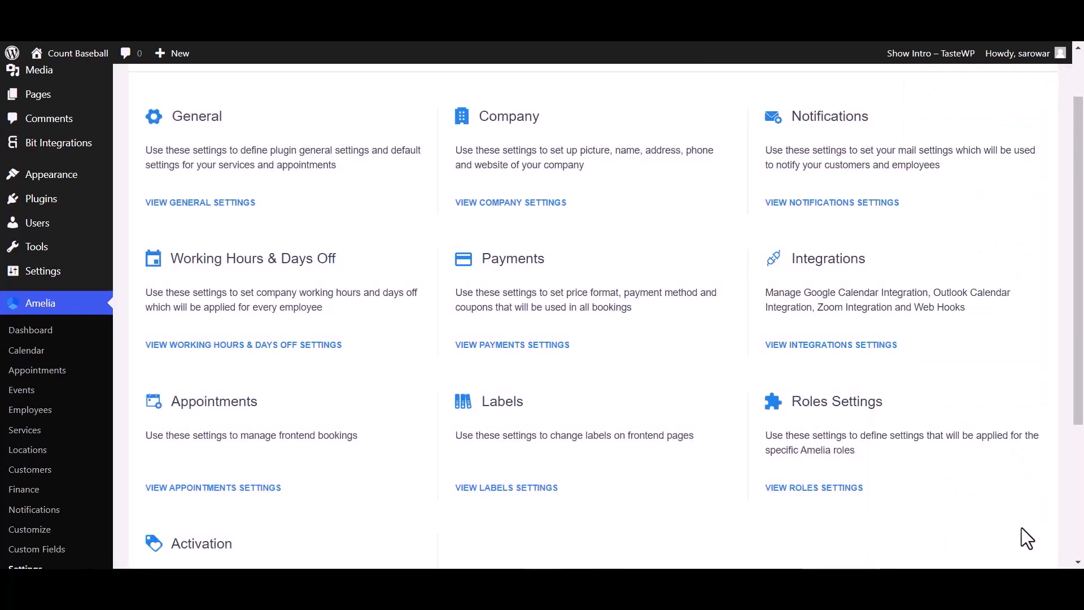
Change the status of the October 20, 2023 appointment in Amelia to Pending
click(40, 371)
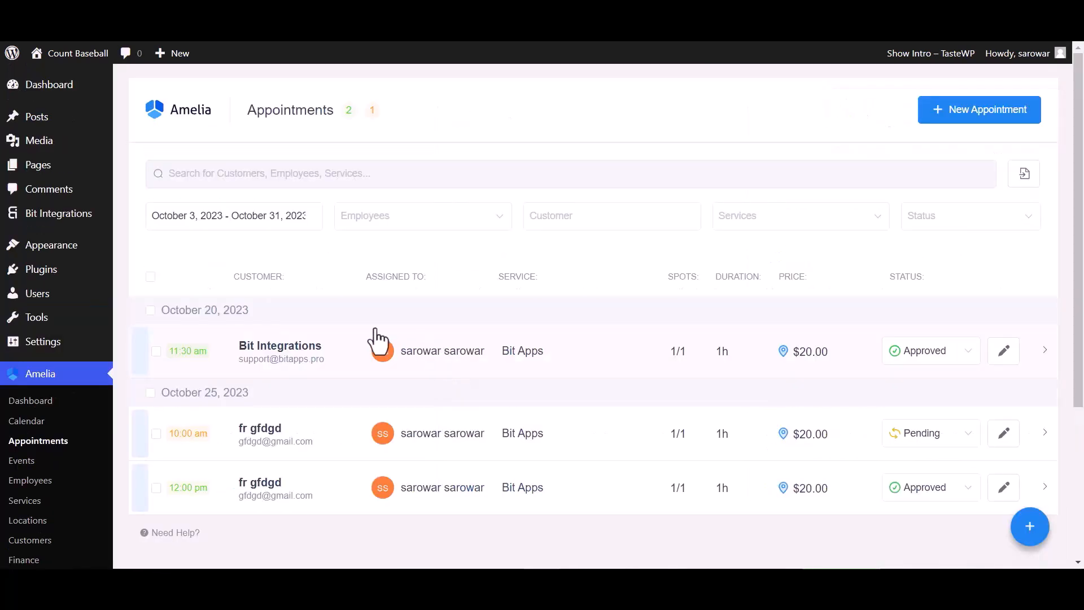
click(926, 354)
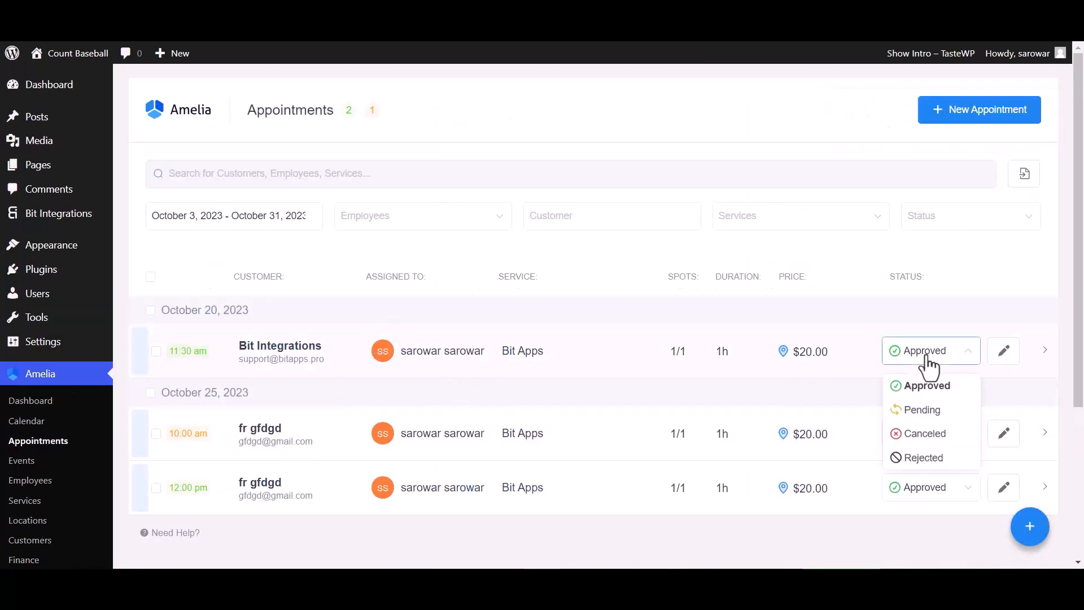
click(925, 411)
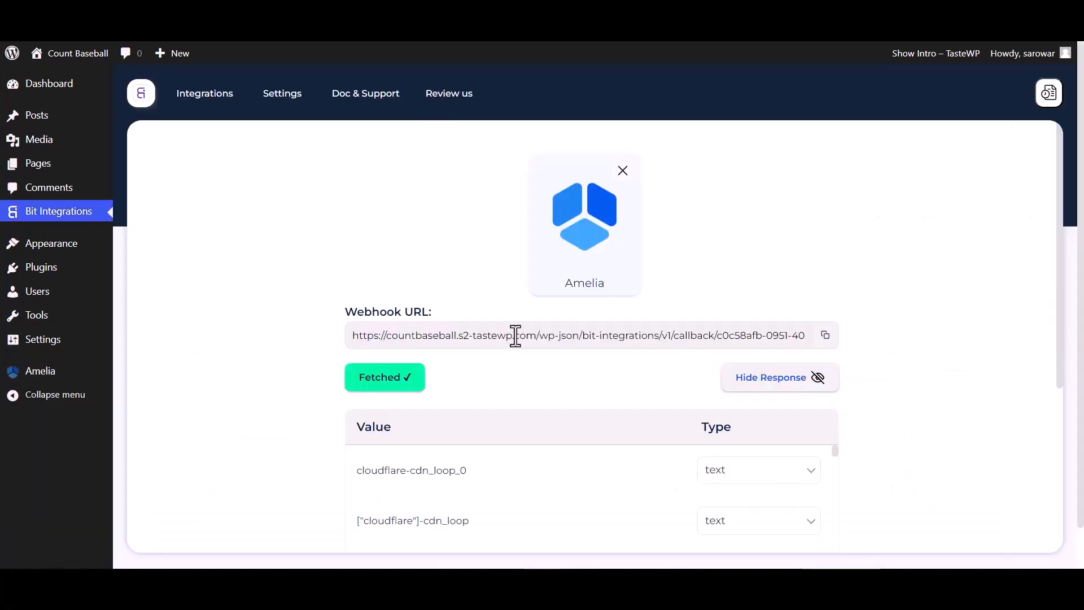
Review the fetched Amelia response in Bit Integrations and set Zoho Marketing Hub as the action, searching for "zoho"
scroll(516, 334, down, 5)
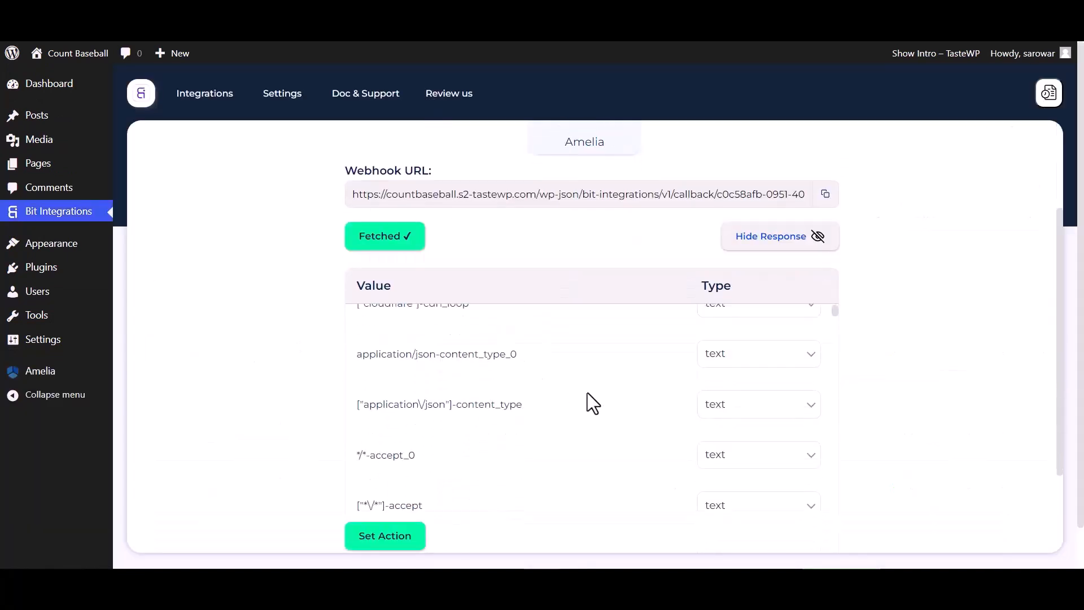
scroll(587, 392, down, 15)
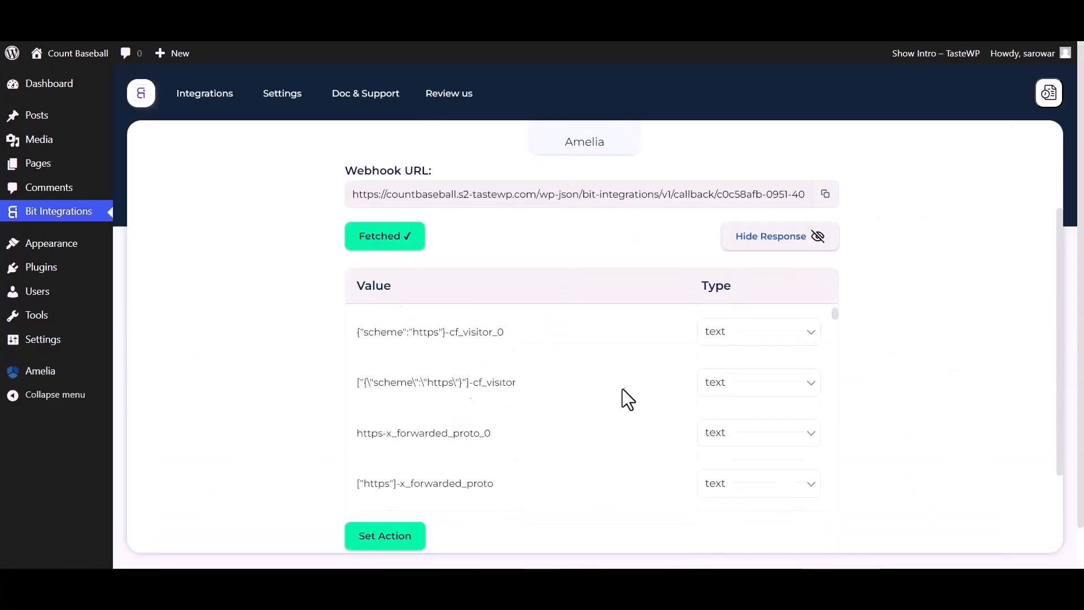
click(374, 542)
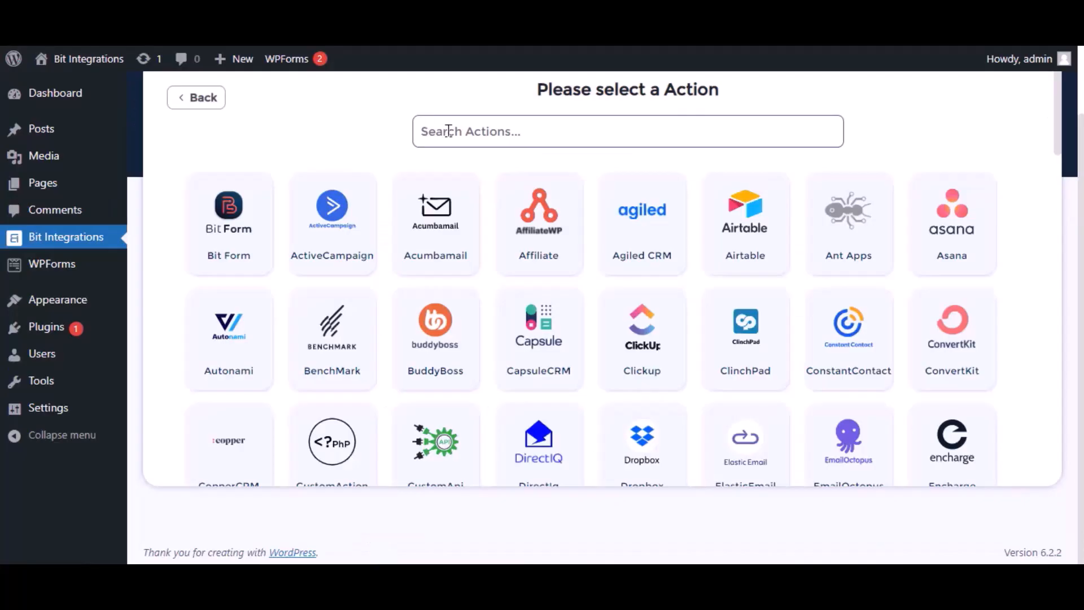
text(zoho)
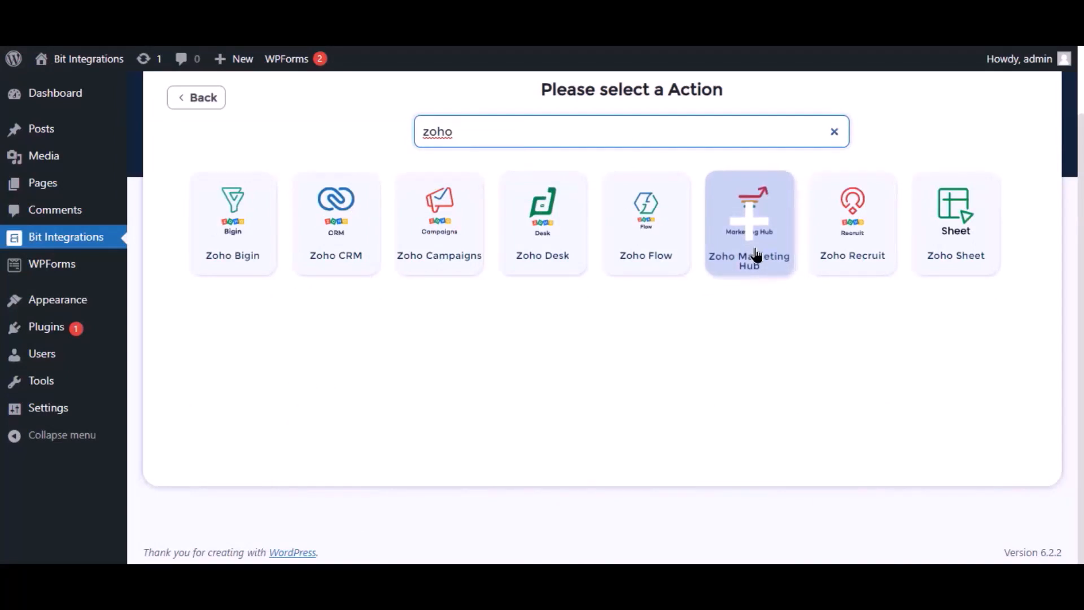
click(755, 254)
Keep the integration name Zoho Marketing Hub and set the data center to zoho.com
click(313, 286)
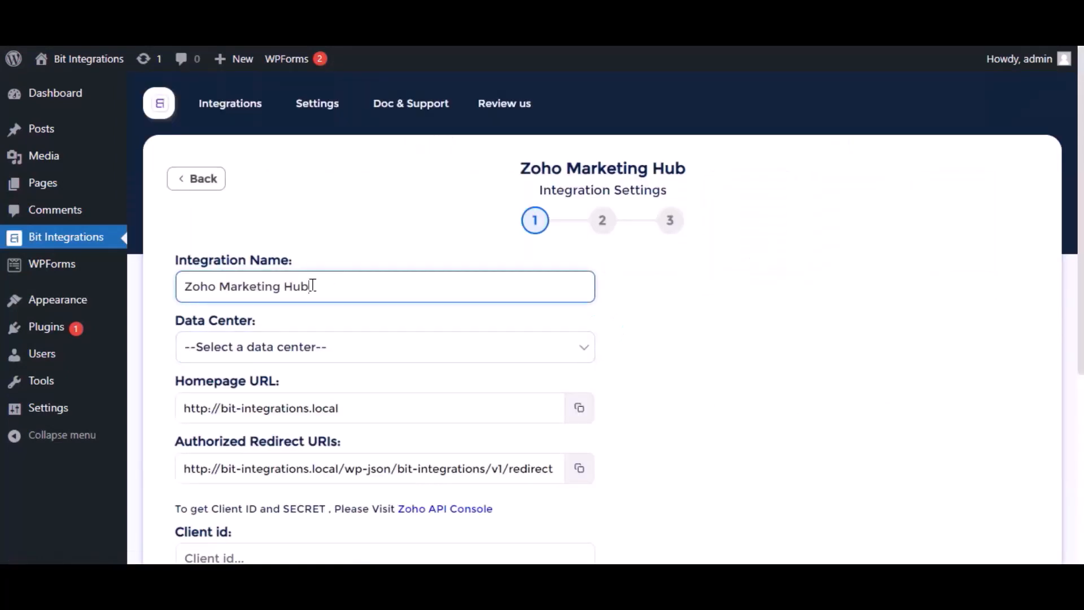
click(309, 345)
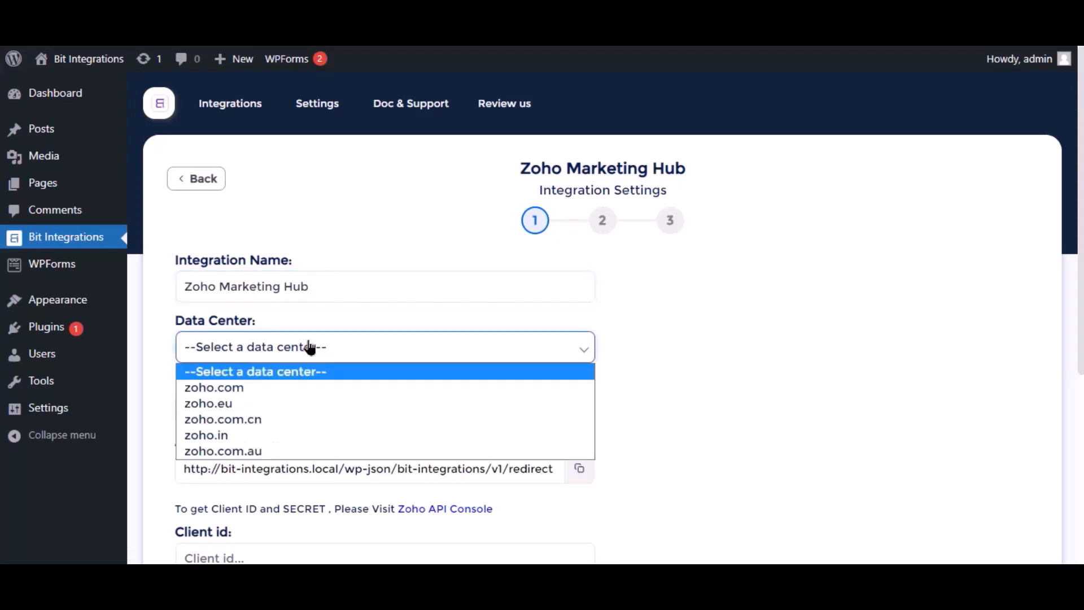
click(239, 384)
scroll(264, 368, down, 2)
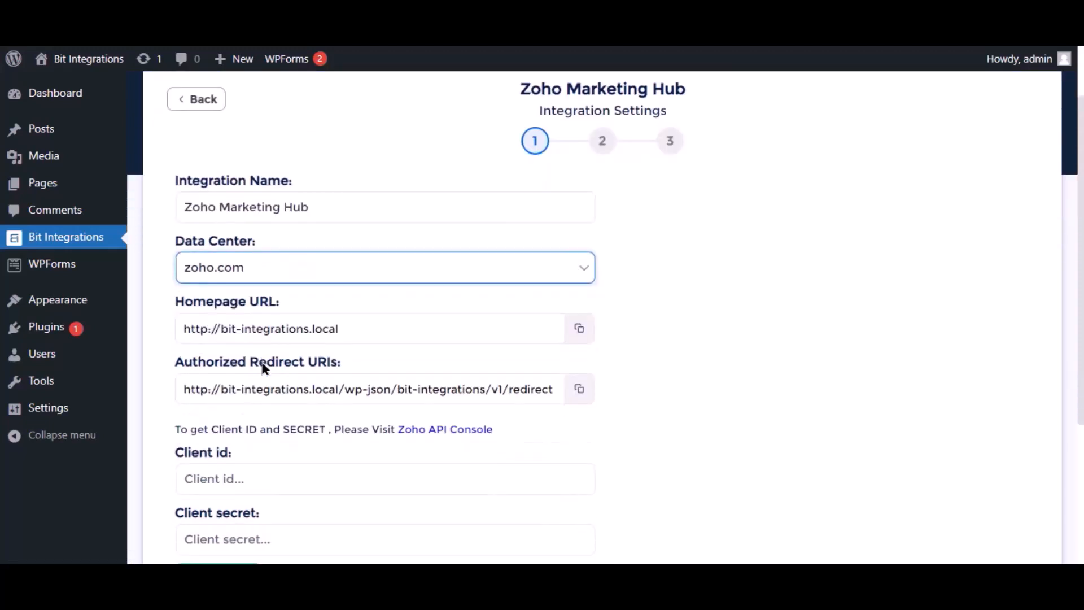
Open the Zoho API Console and start a new client of the Server-based Applications type
scroll(260, 412, down, 4)
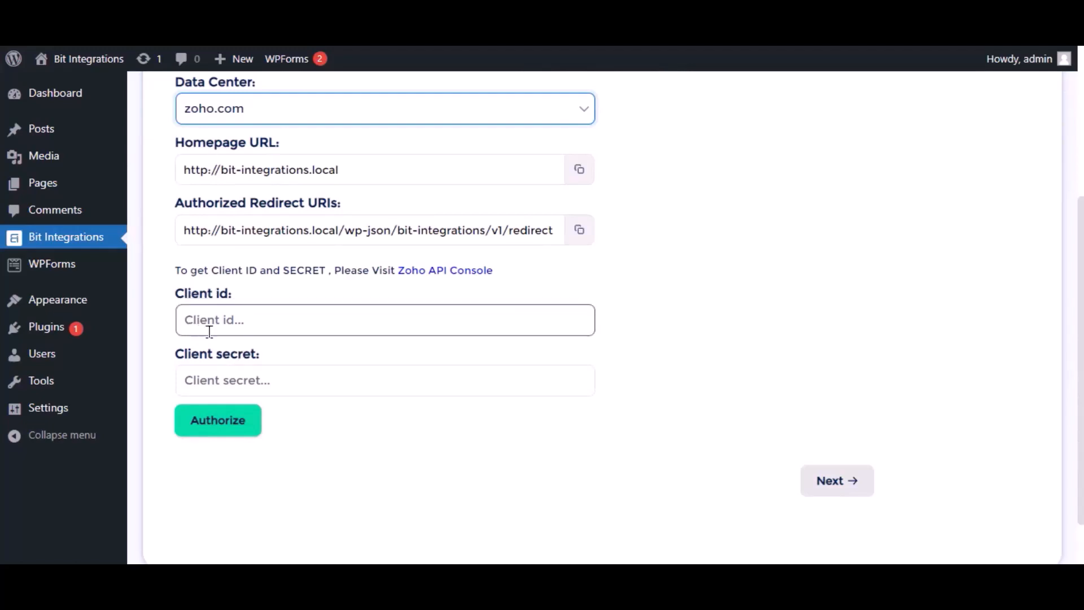
click(415, 275)
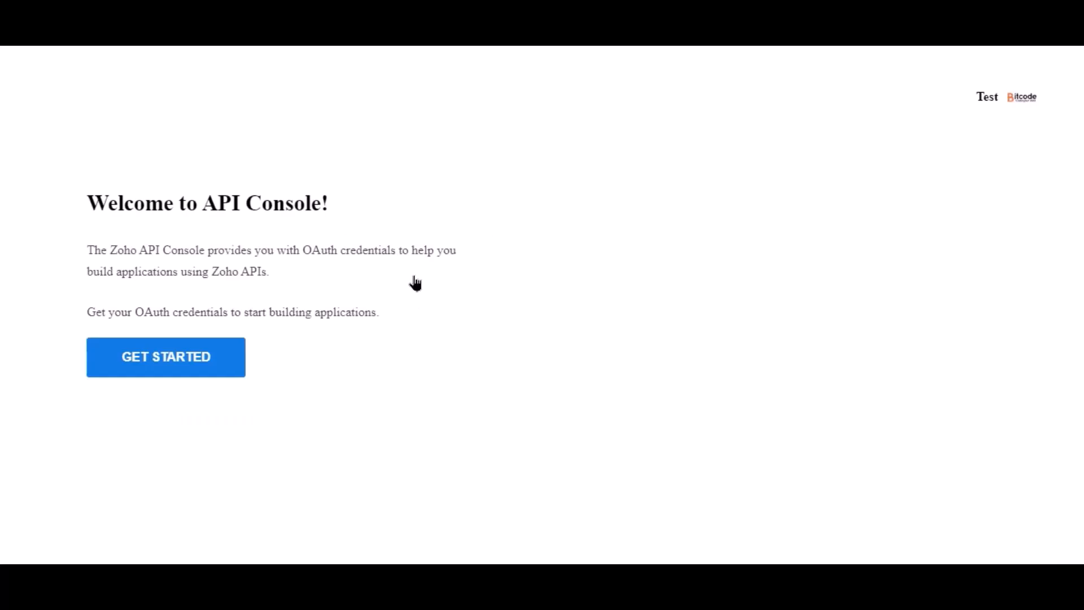
click(193, 367)
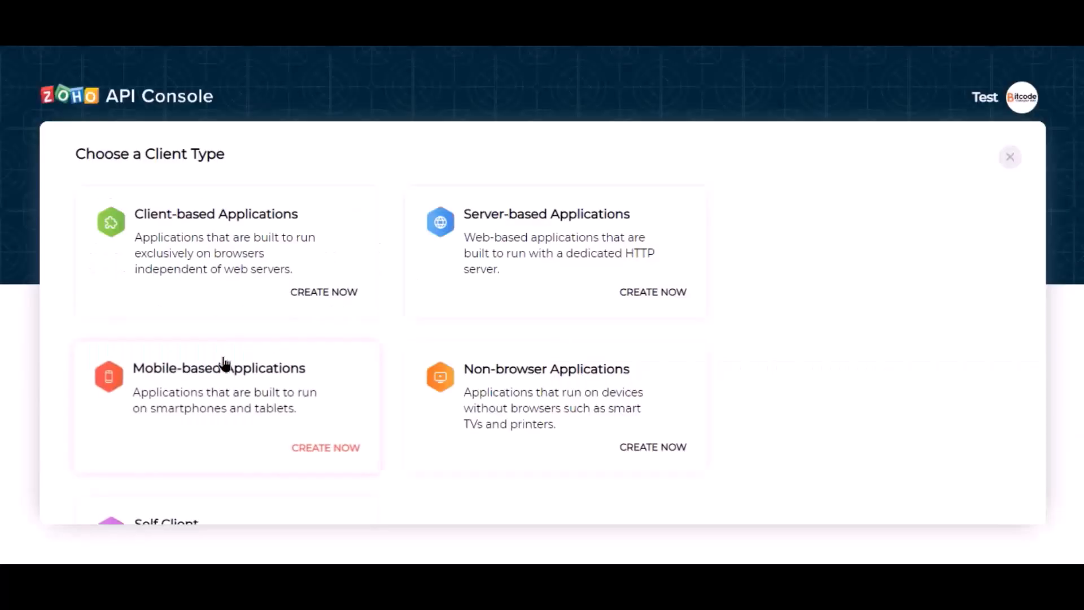
click(489, 272)
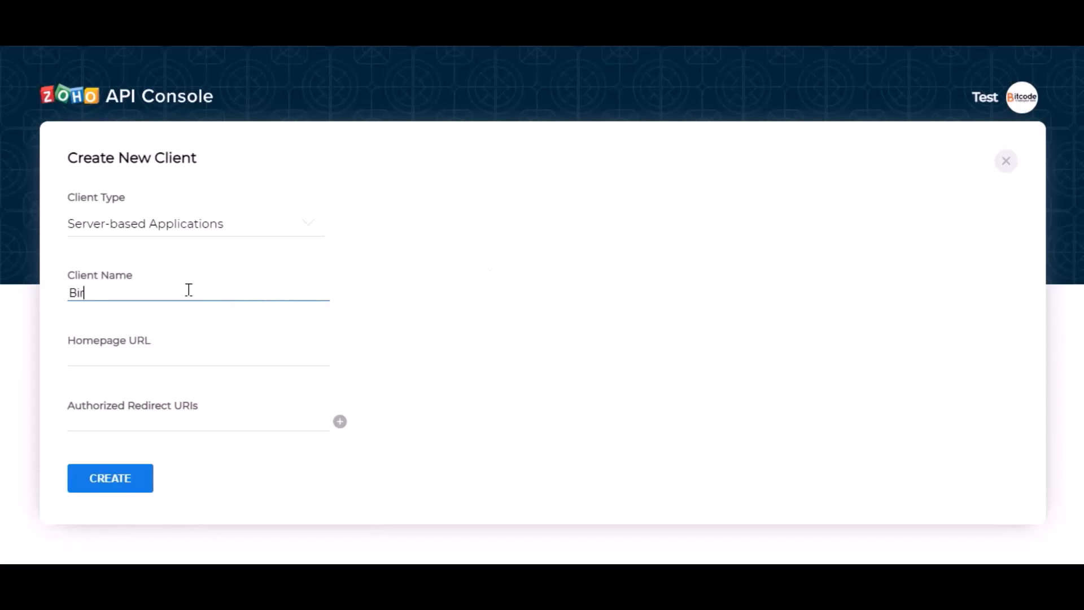
text(Bit Integrations)
click(161, 352)
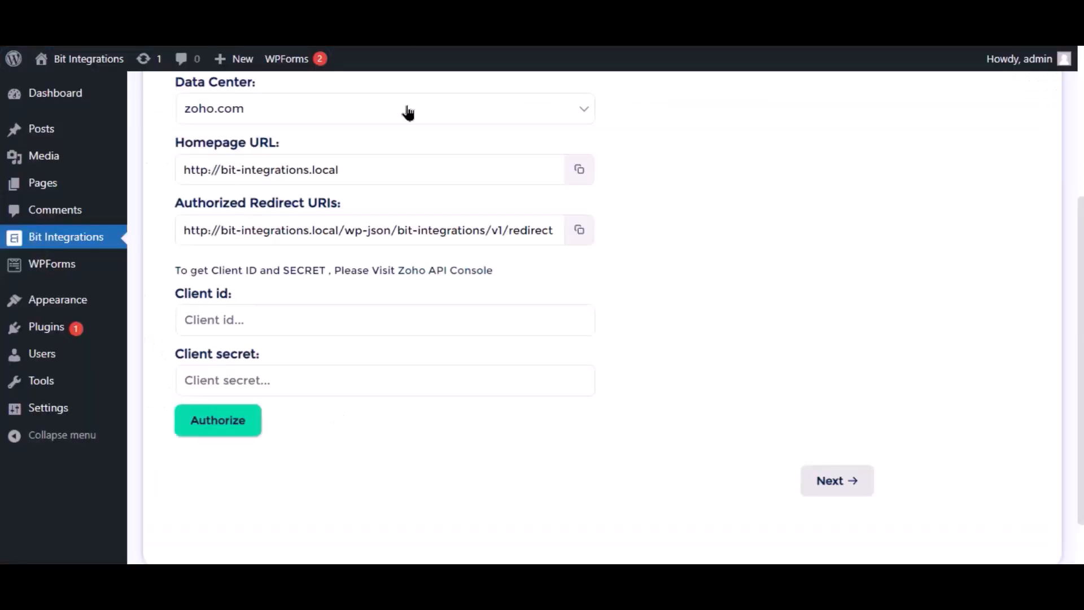
click(580, 170)
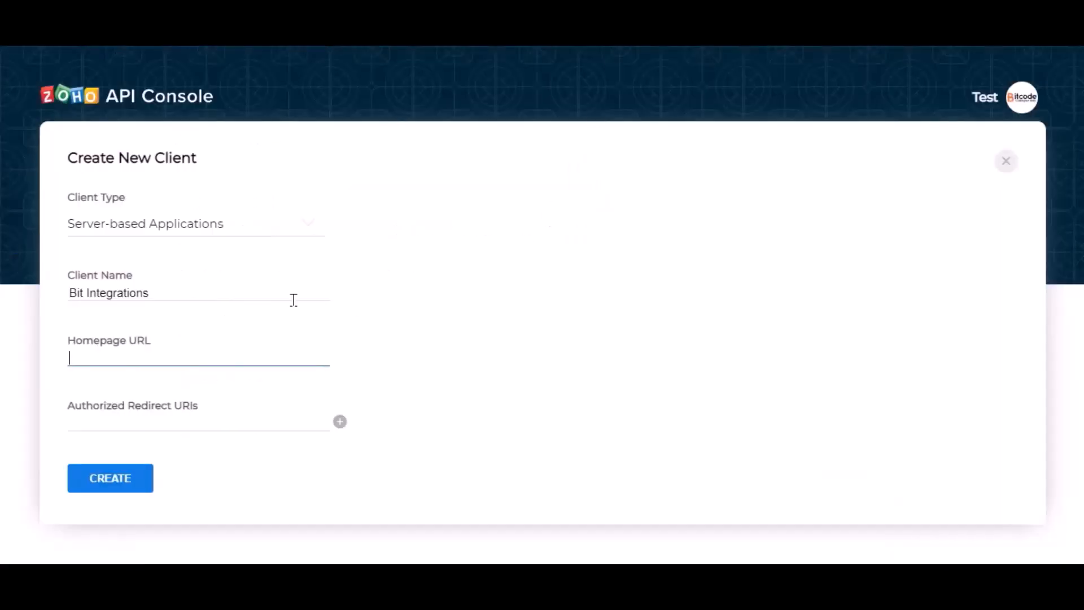
key(ctrl+v)
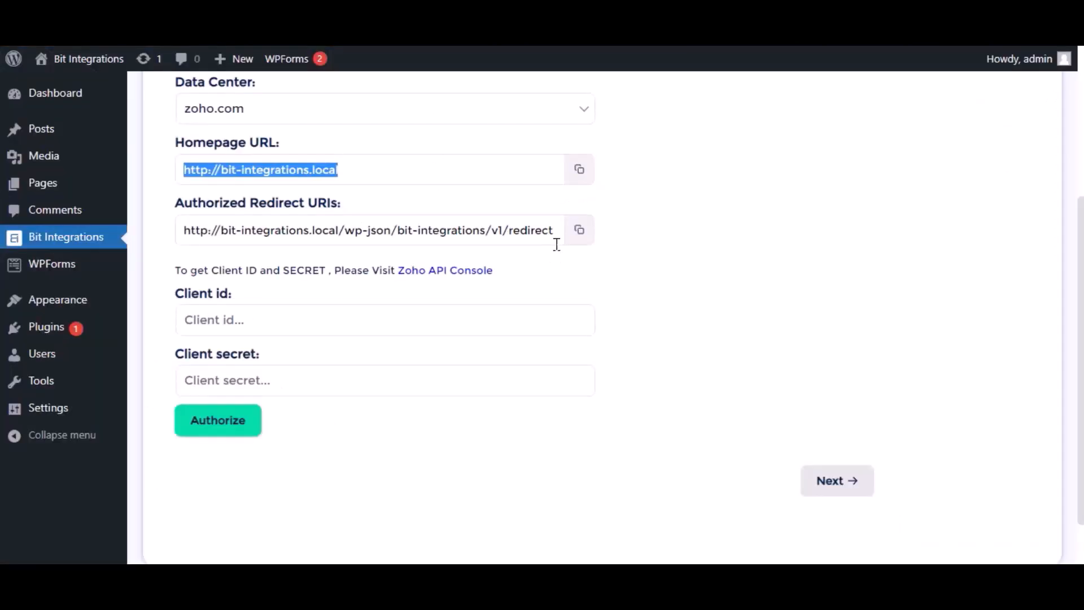
Copy the authorized redirect URI from the integration settings into the new Zoho client
click(580, 230)
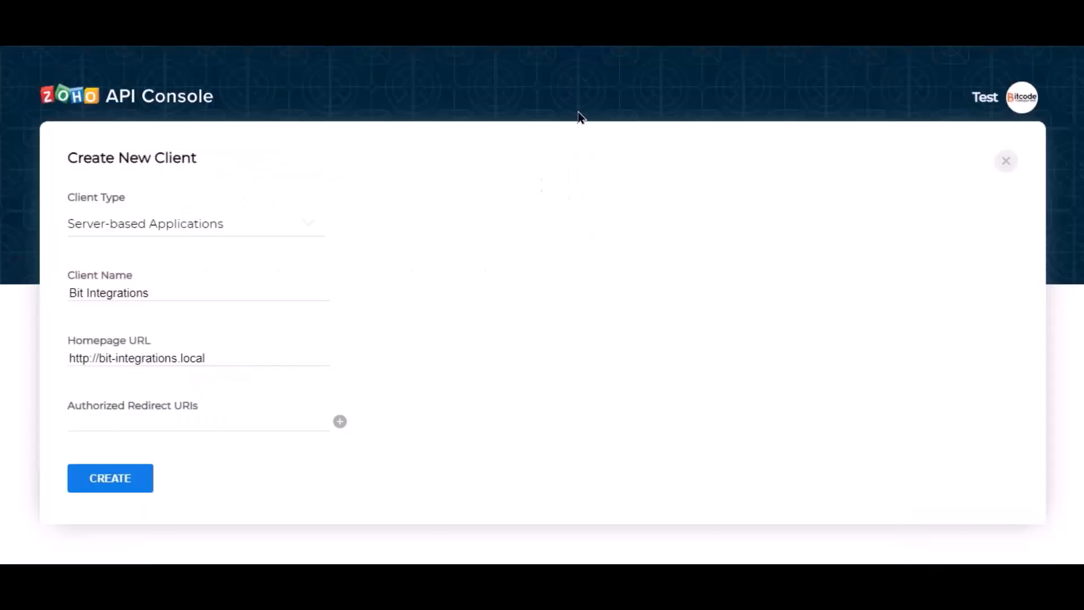
click(191, 424)
key(ctrl+v)
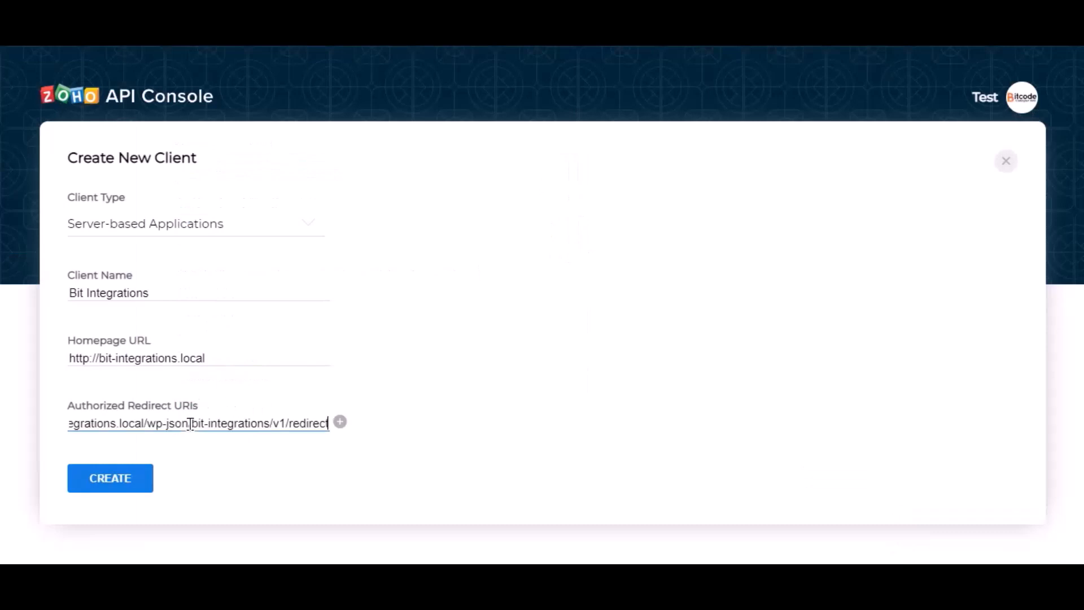
Create the Zoho client and copy its client ID and client secret into the integration settings
click(262, 444)
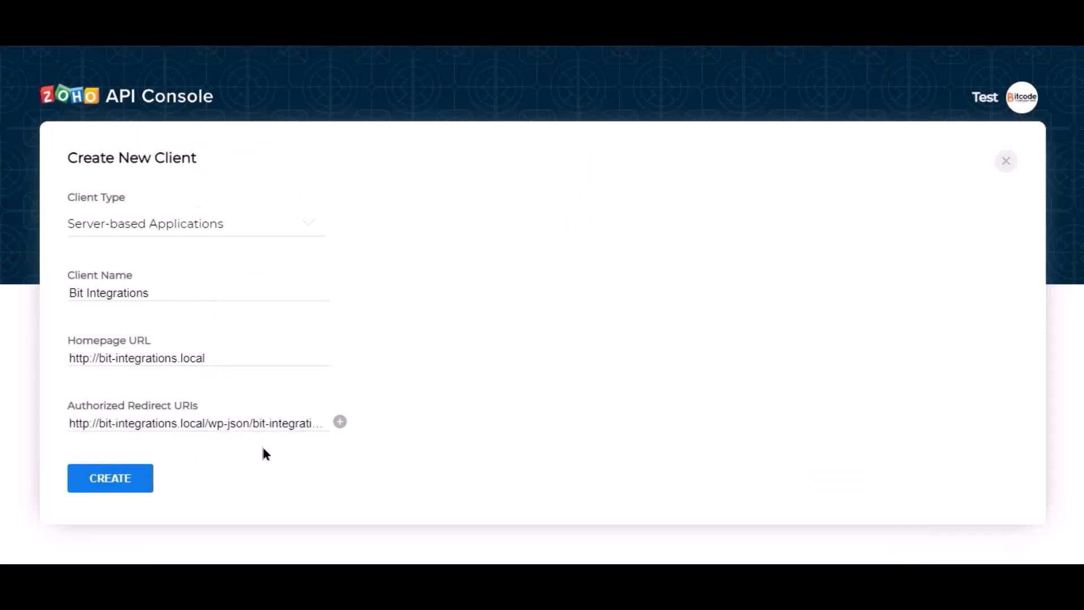
click(115, 481)
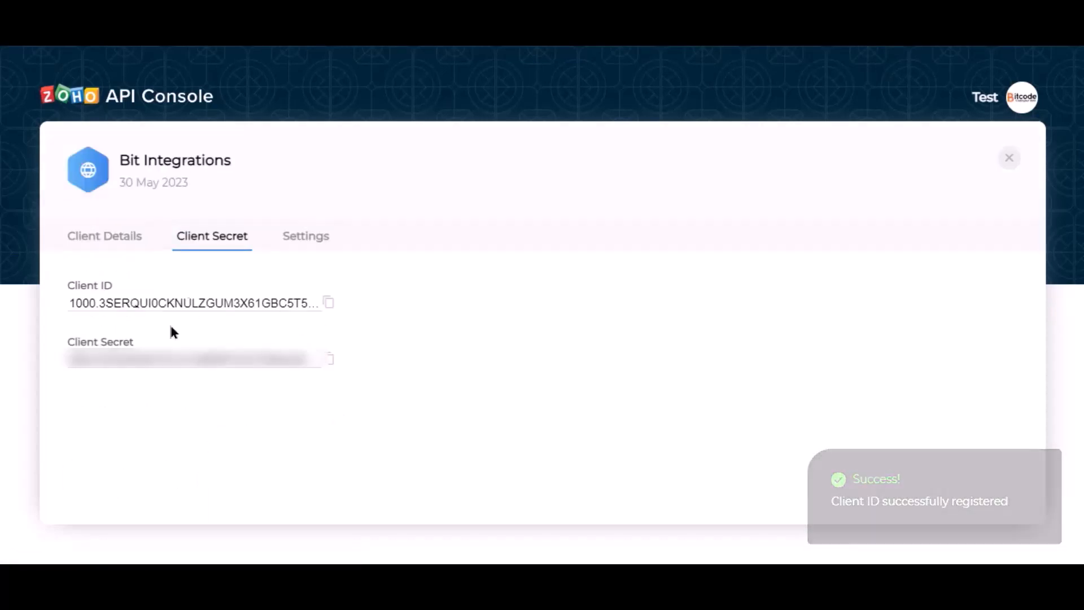
click(328, 305)
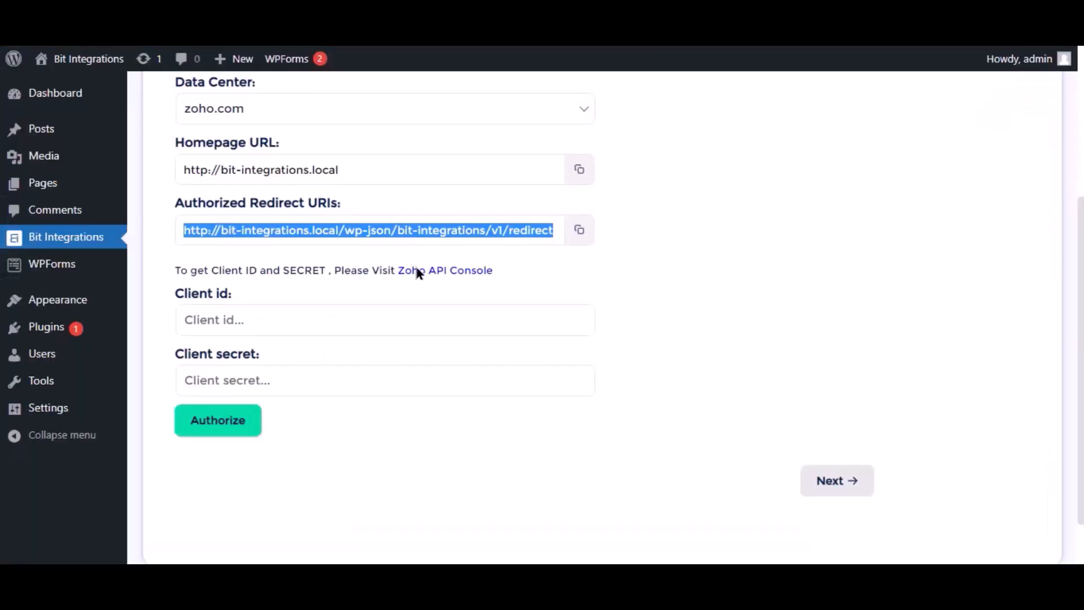
click(338, 320)
click(338, 320)
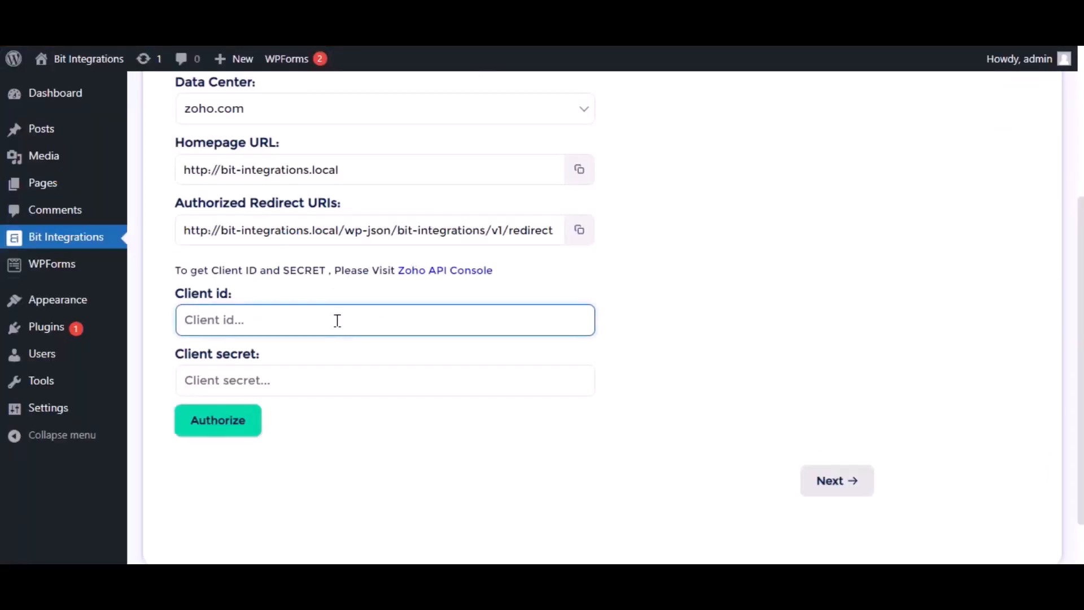
key(ctrl+v)
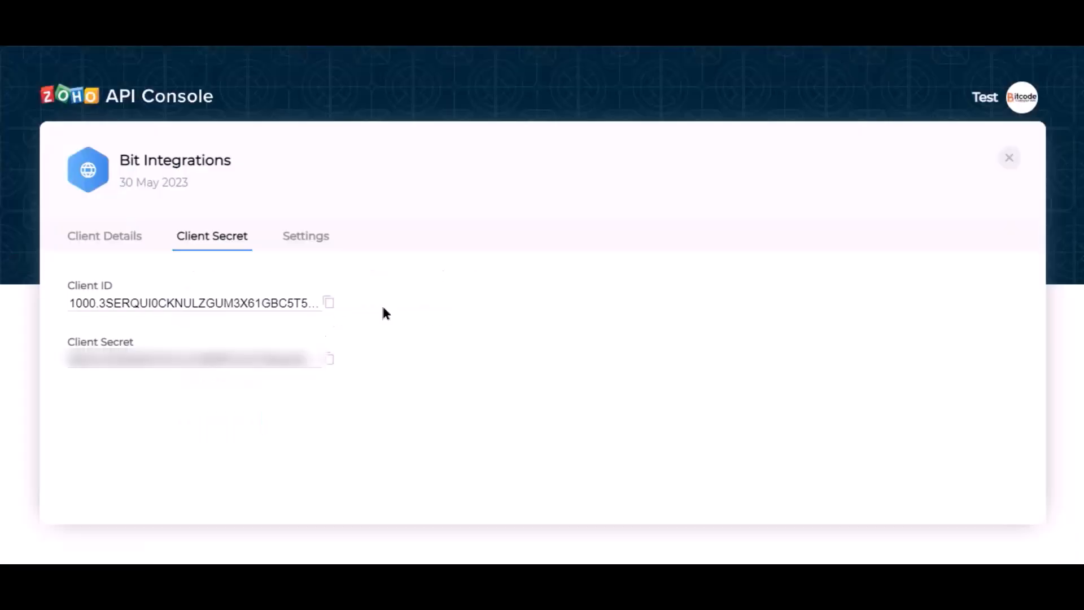
click(329, 359)
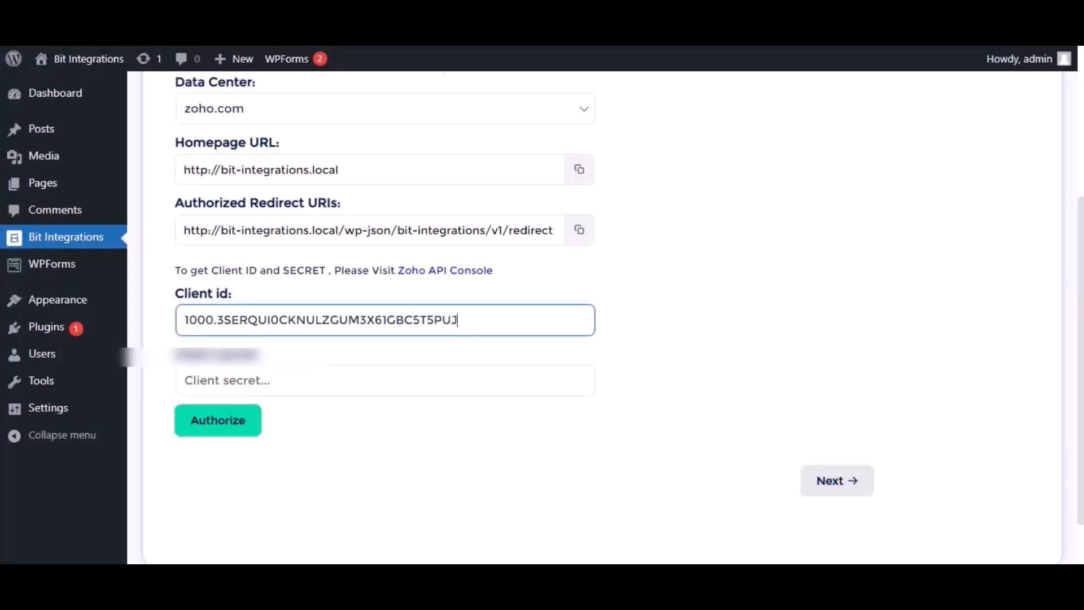
click(380, 390)
key(ctrl+v)
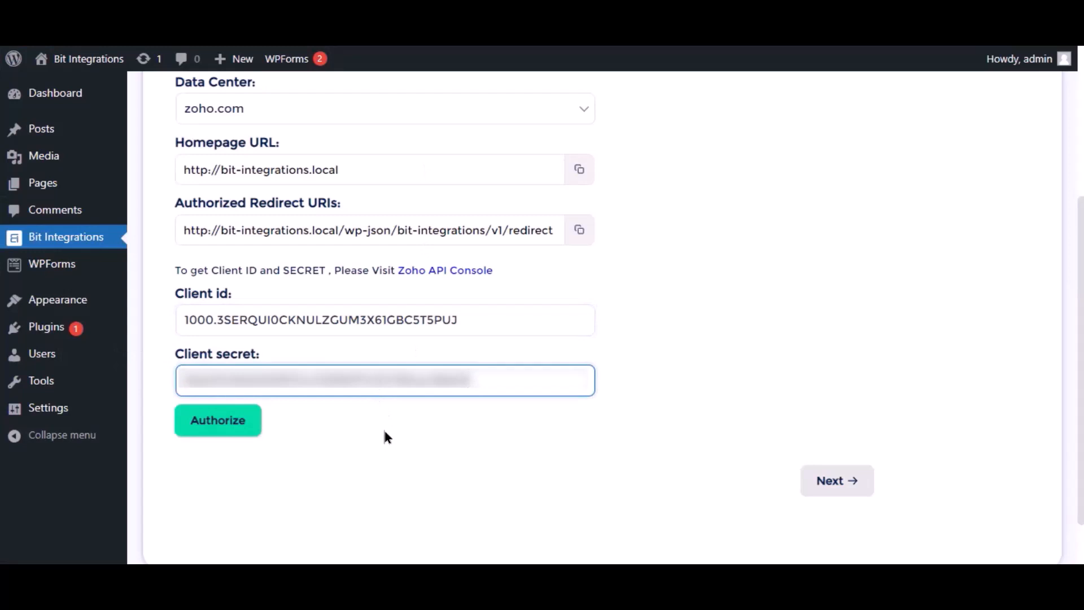
Authorize the integration by accepting the Zoho Marketing Automation access request, and continue to the second stage of the integration settings
click(243, 421)
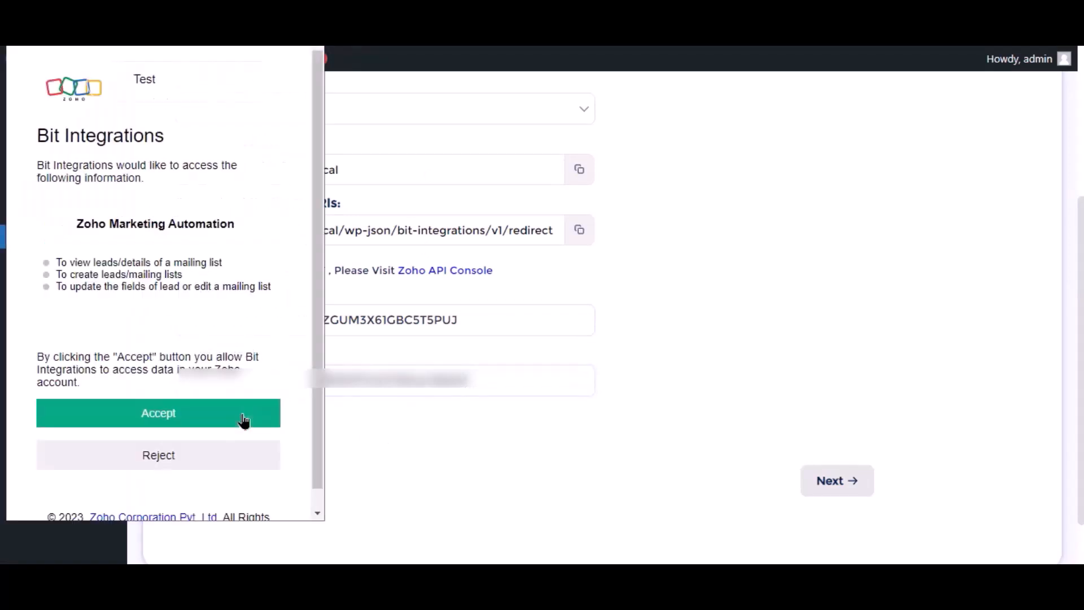
click(194, 419)
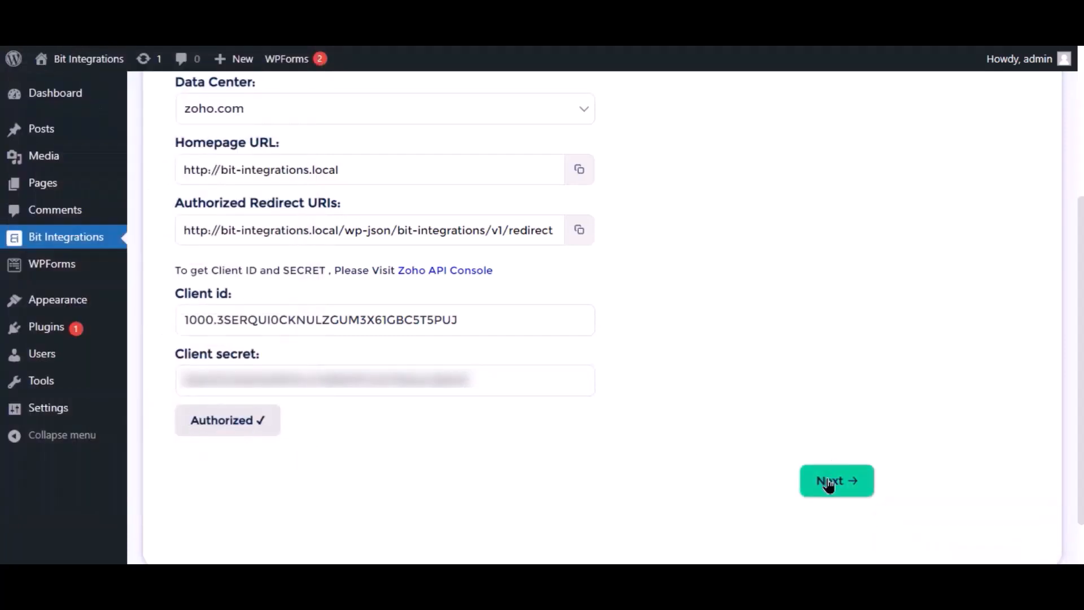
click(829, 481)
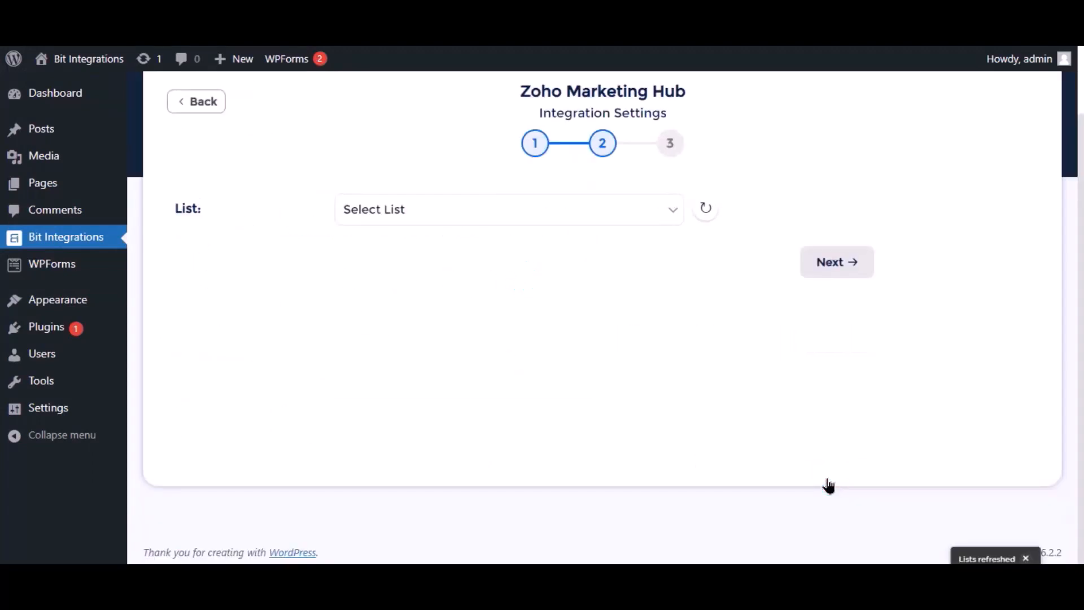
Choose the Bit Integrations list and map the Email form field to Zoho's Contact Email
click(571, 210)
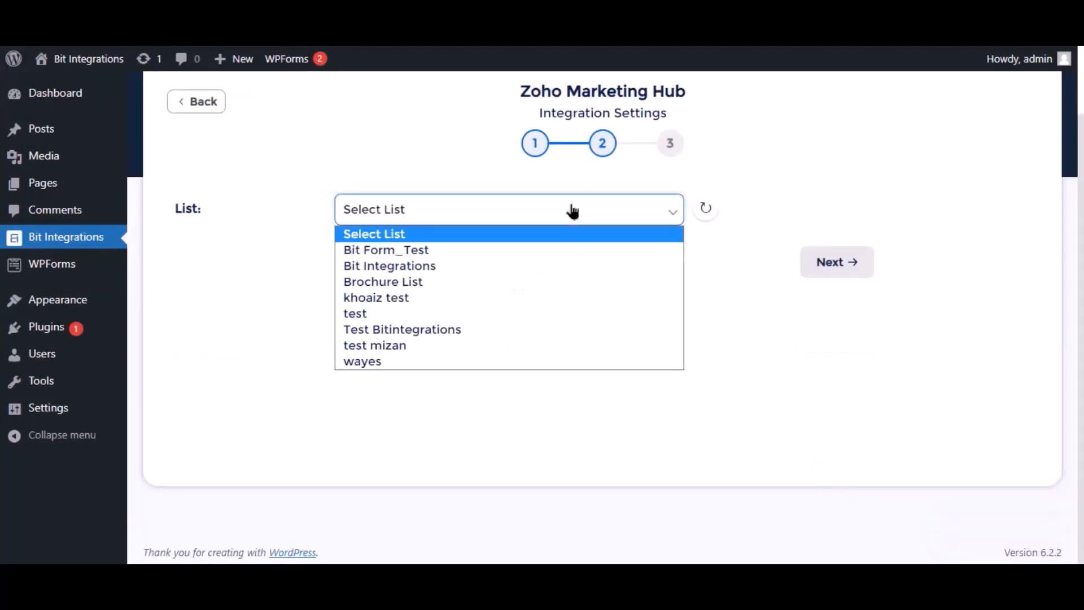
click(384, 267)
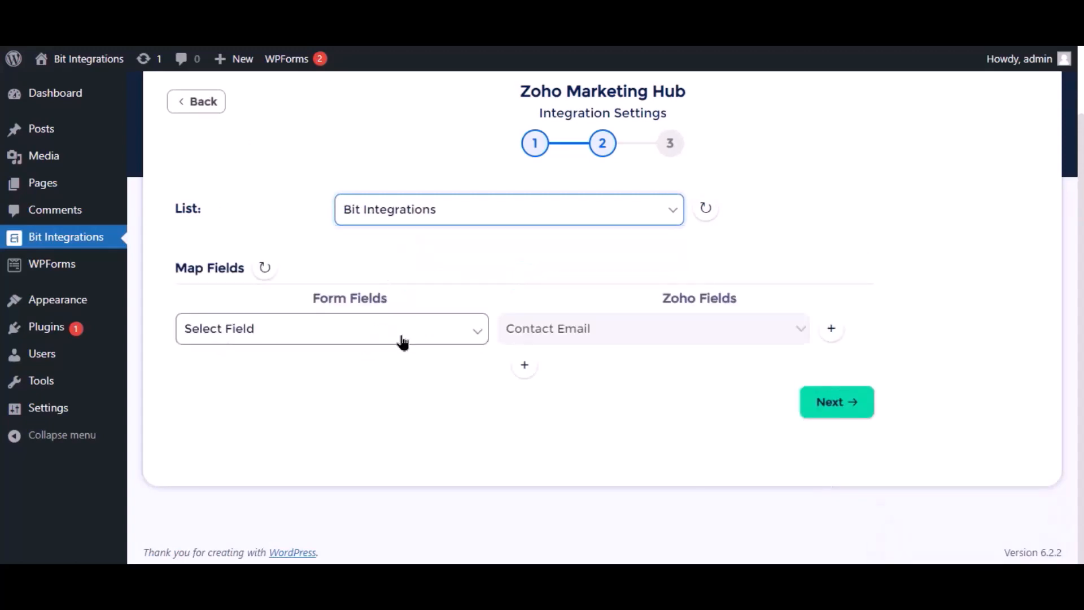
click(438, 338)
click(236, 402)
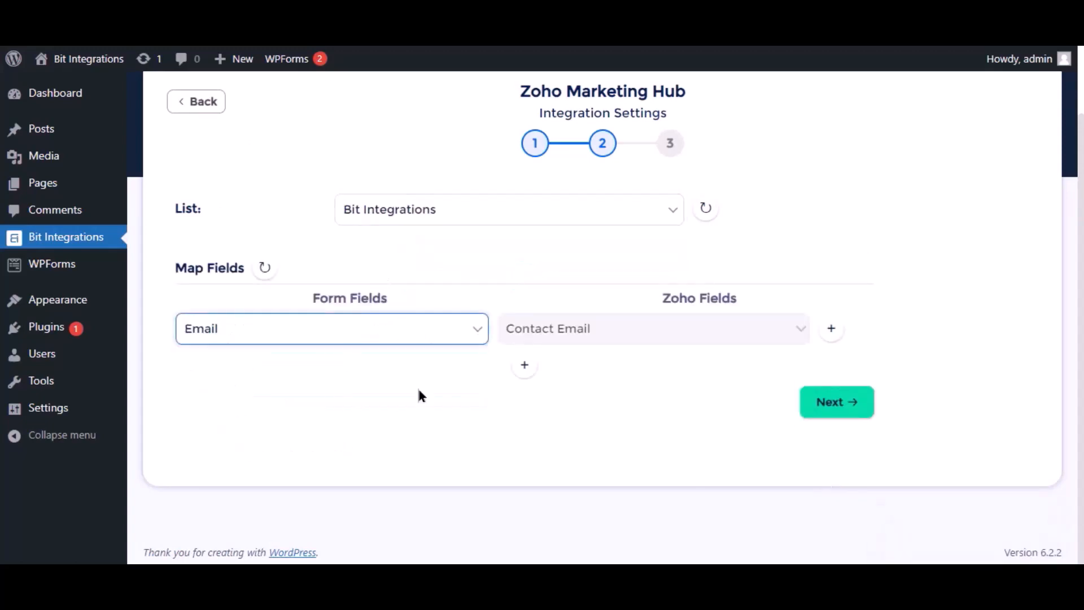
Add a field mapping from the Name form field to Zoho's Last Name
click(525, 365)
click(307, 370)
click(243, 427)
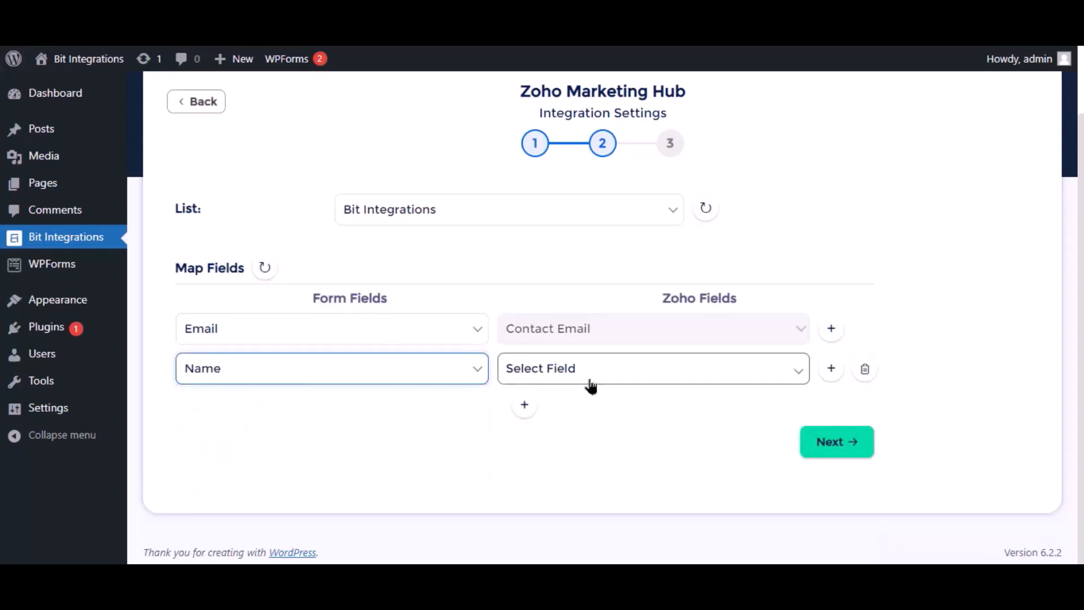
click(588, 377)
click(539, 233)
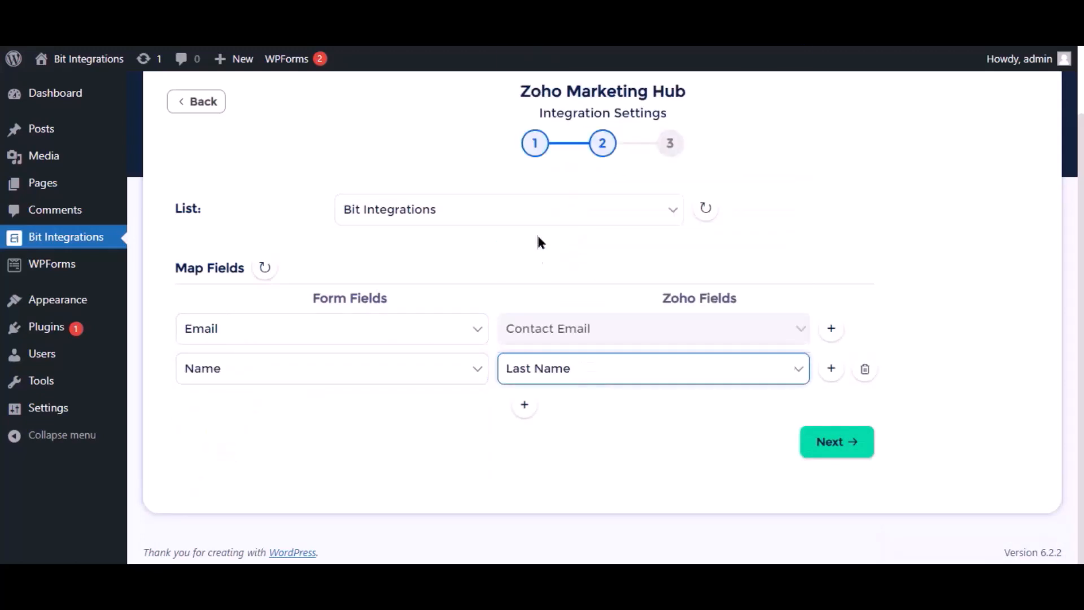
Add a field mapping from the Phone form field to Zoho's Phone
click(524, 404)
click(305, 408)
click(239, 499)
click(569, 411)
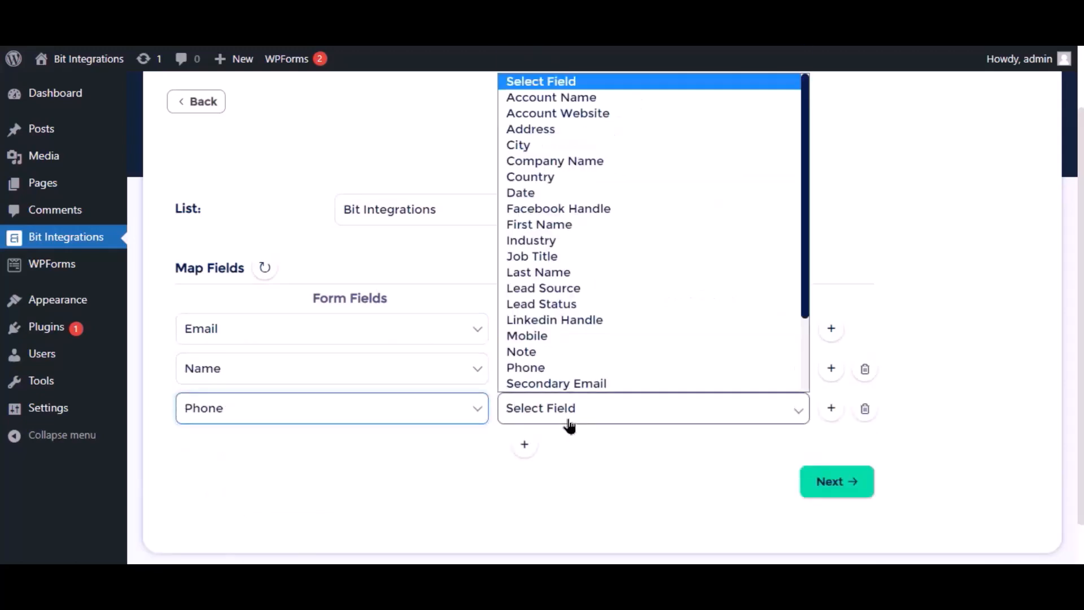
click(552, 368)
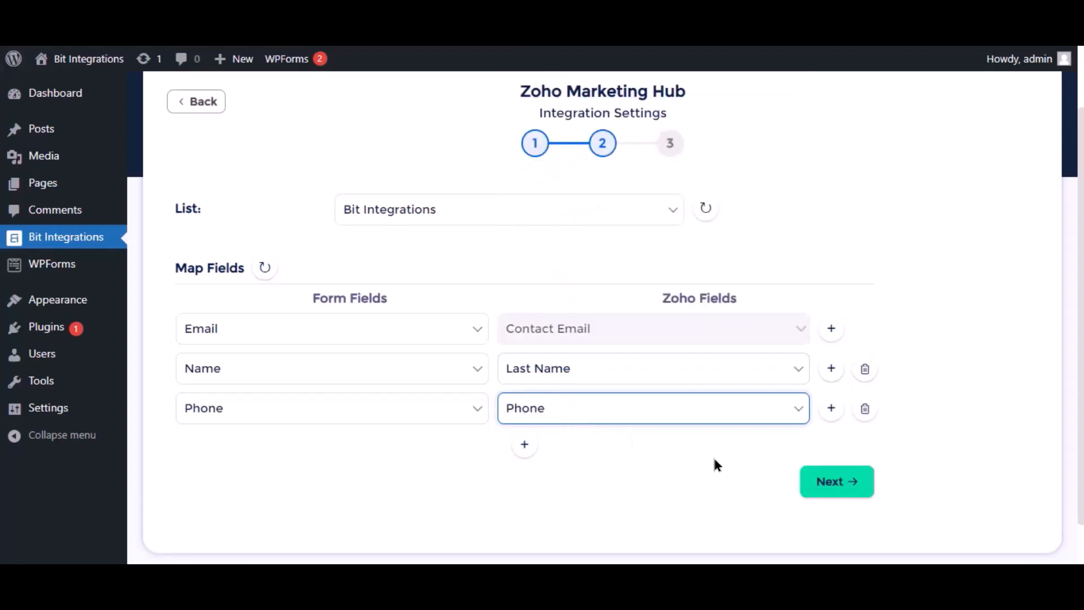
Complete the field mapping stage, then finish and save the Zoho Marketing Hub integration
scroll(713, 455, down, 1)
click(833, 440)
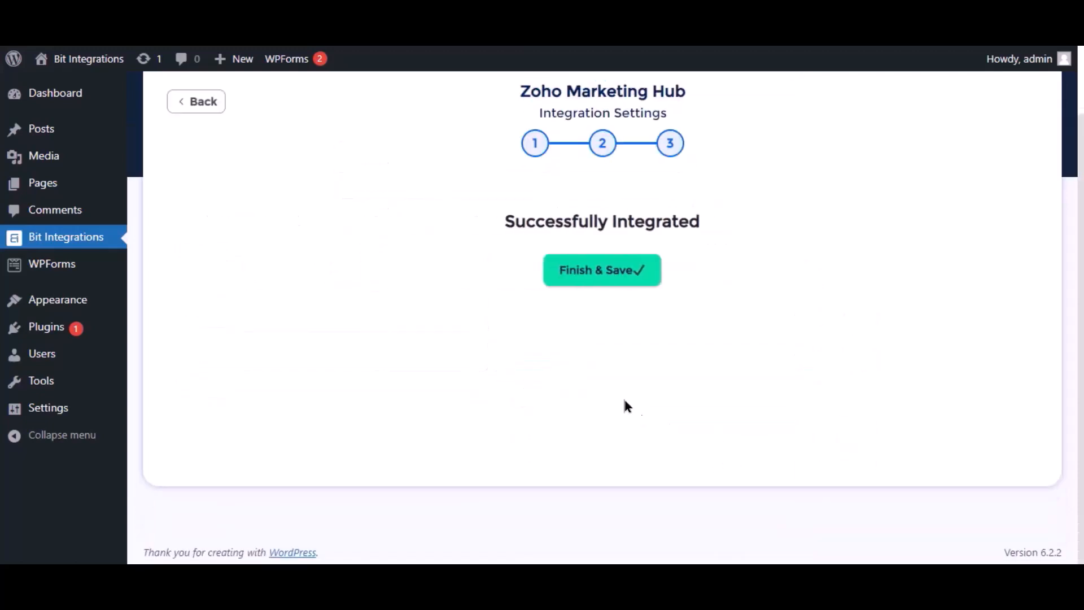
click(588, 285)
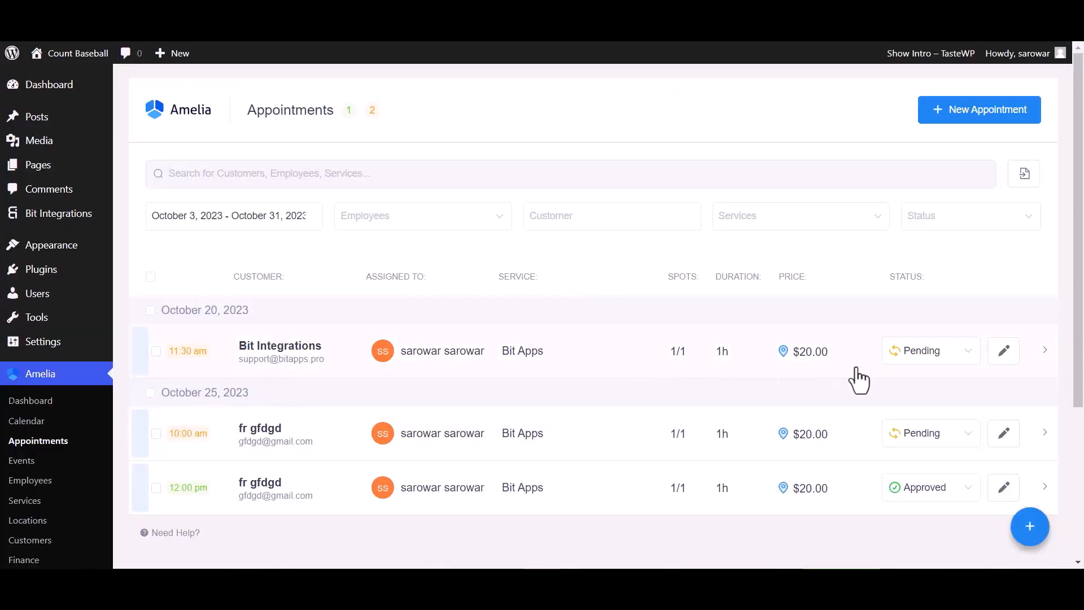
In Amelia's appointments, change the status of the October 20, 2023 11:30 am appointment to Approved
click(906, 356)
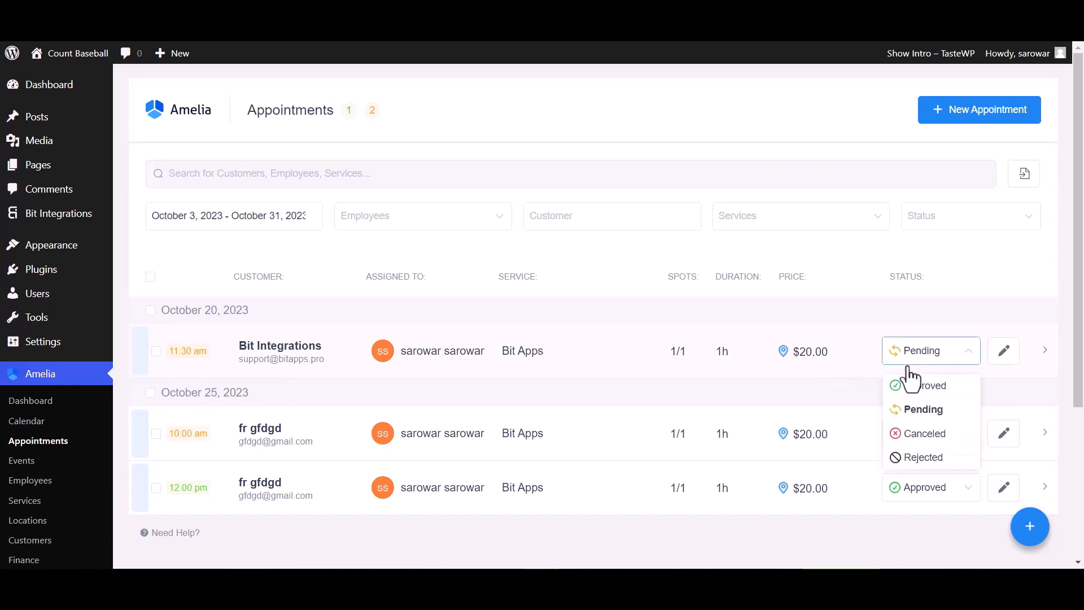
click(909, 387)
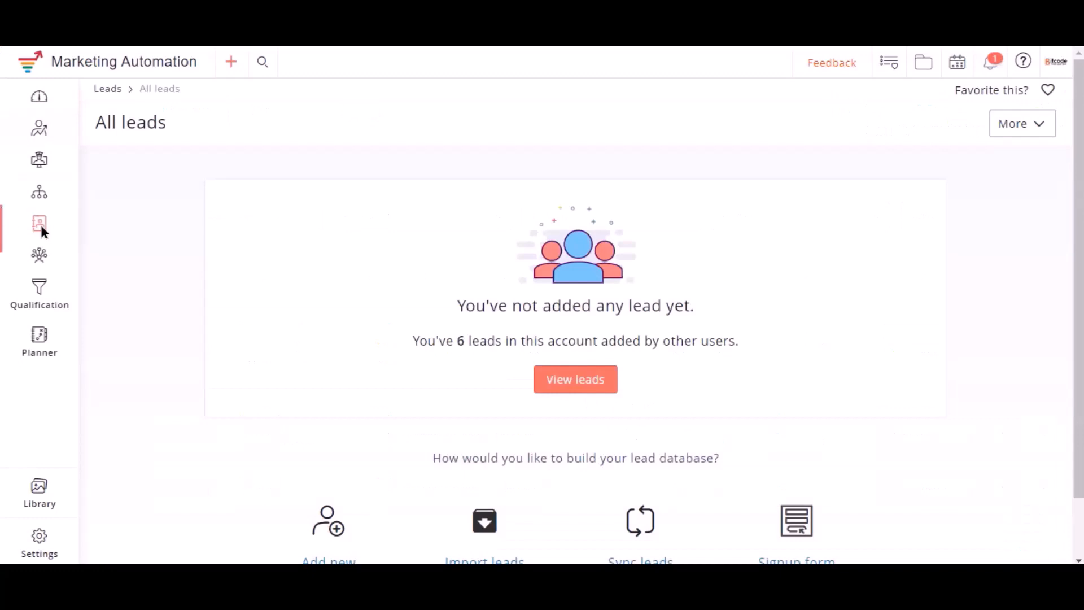
In Zoho Marketing Automation, open the Bit Integrations list and view its leads to check for the transferred contact
mouse_move(38, 221)
click(121, 265)
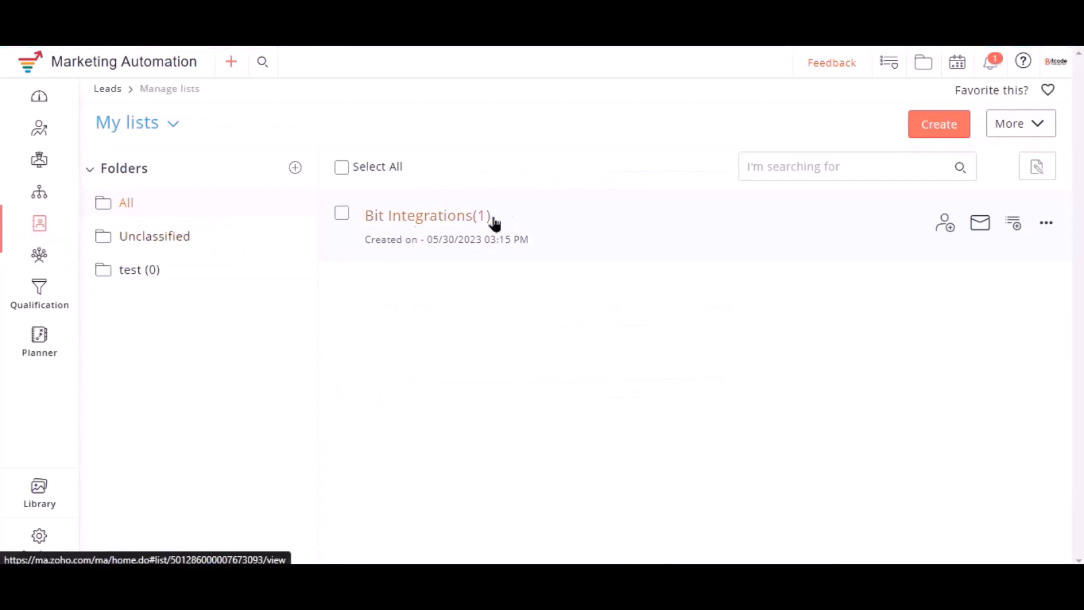
click(437, 221)
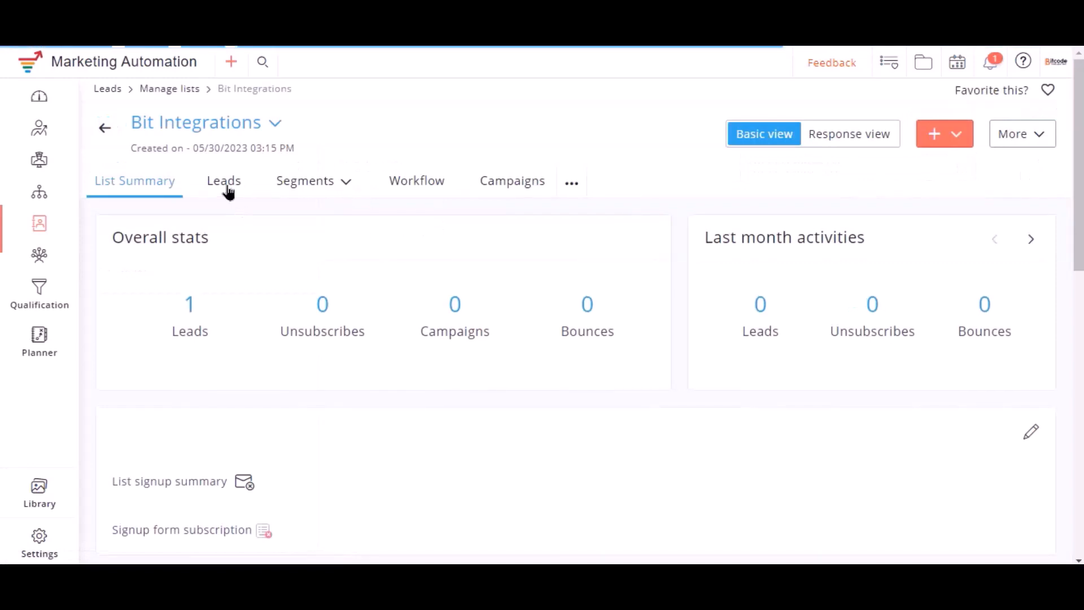
click(225, 188)
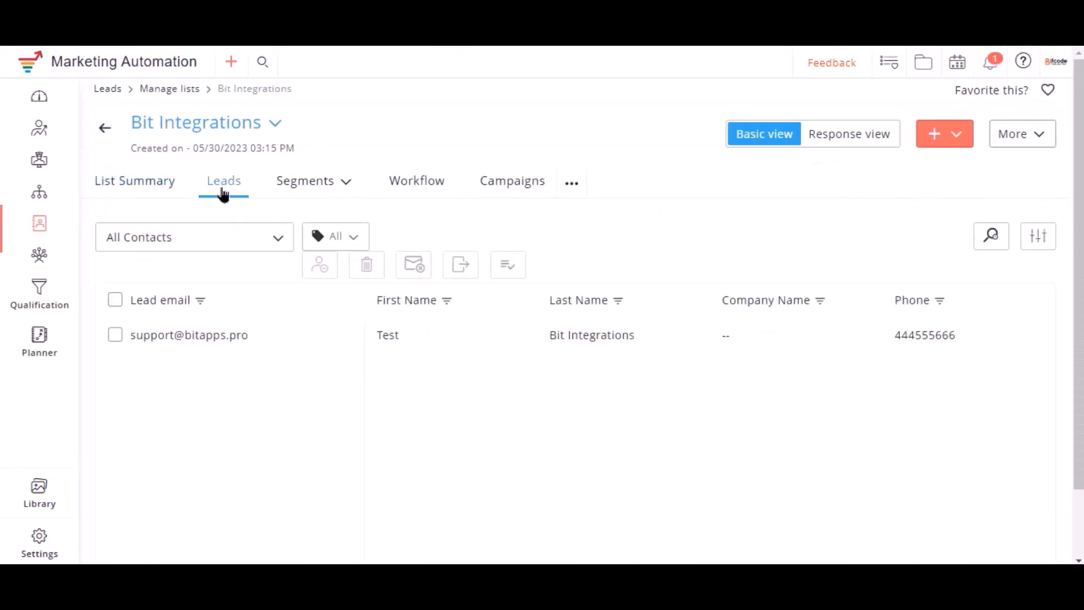